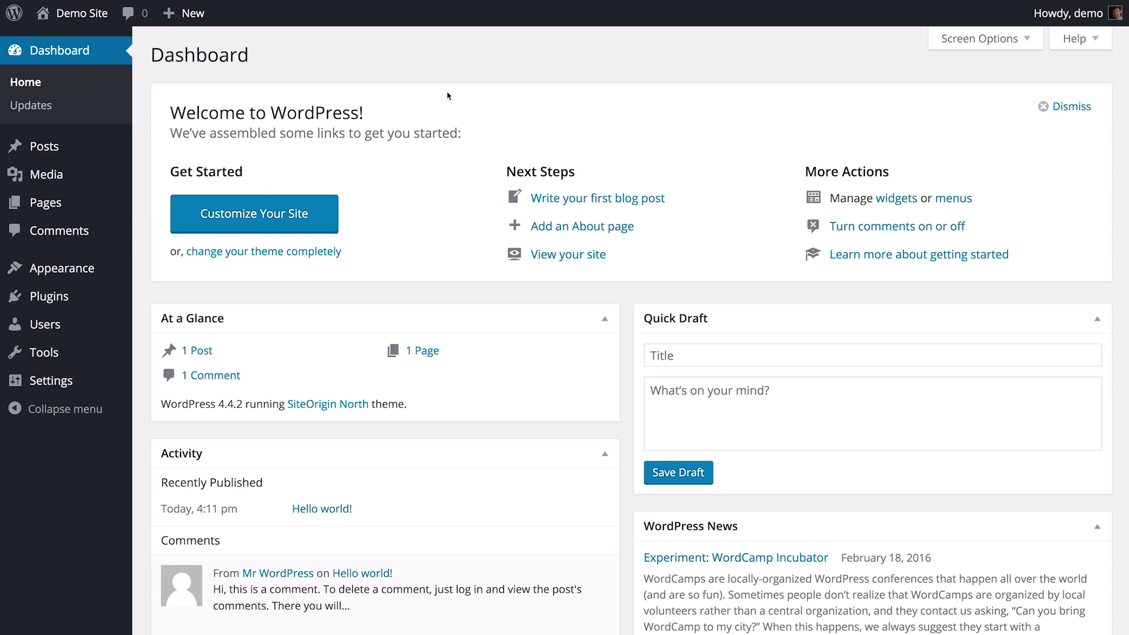
- Start a new blank page from Pages > Add New
mouse_move(61, 204)
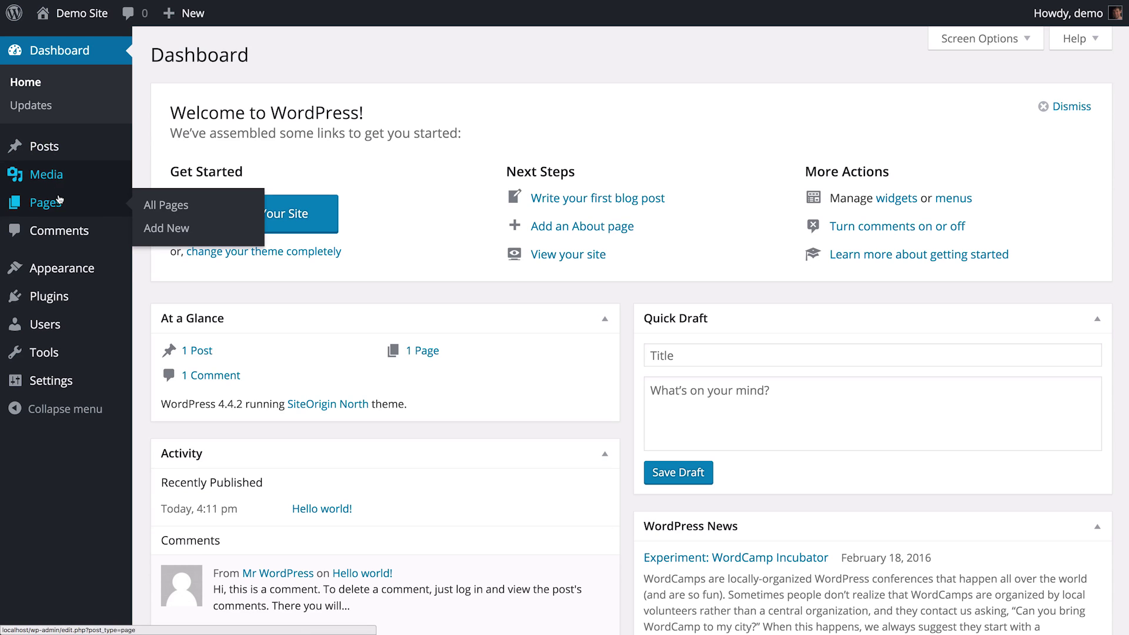
left_click(180, 237)
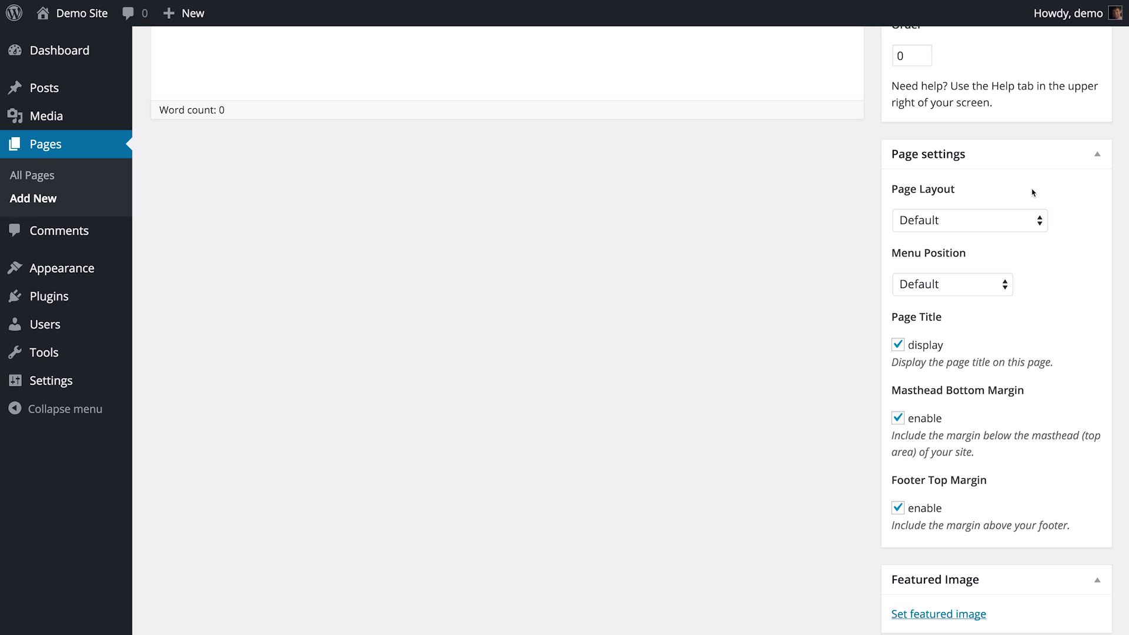
- Set Page Layout to No Sidebar and Menu Position to Overlaps Content, and untick Page Title and Masthead Bottom Margin
left_click(1027, 227)
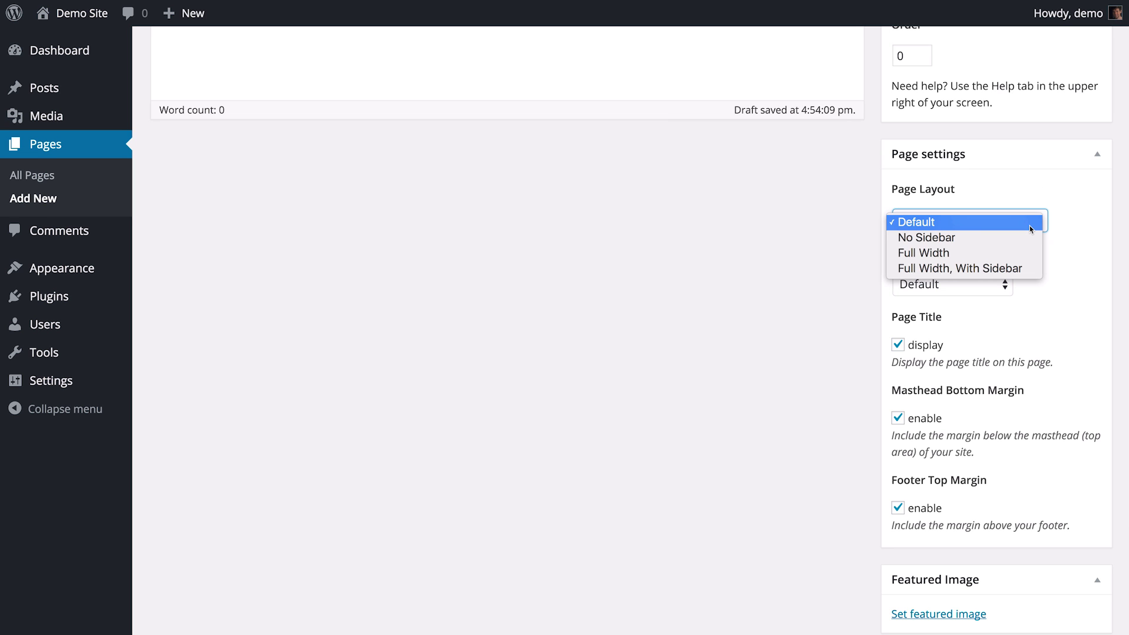
left_click(1026, 239)
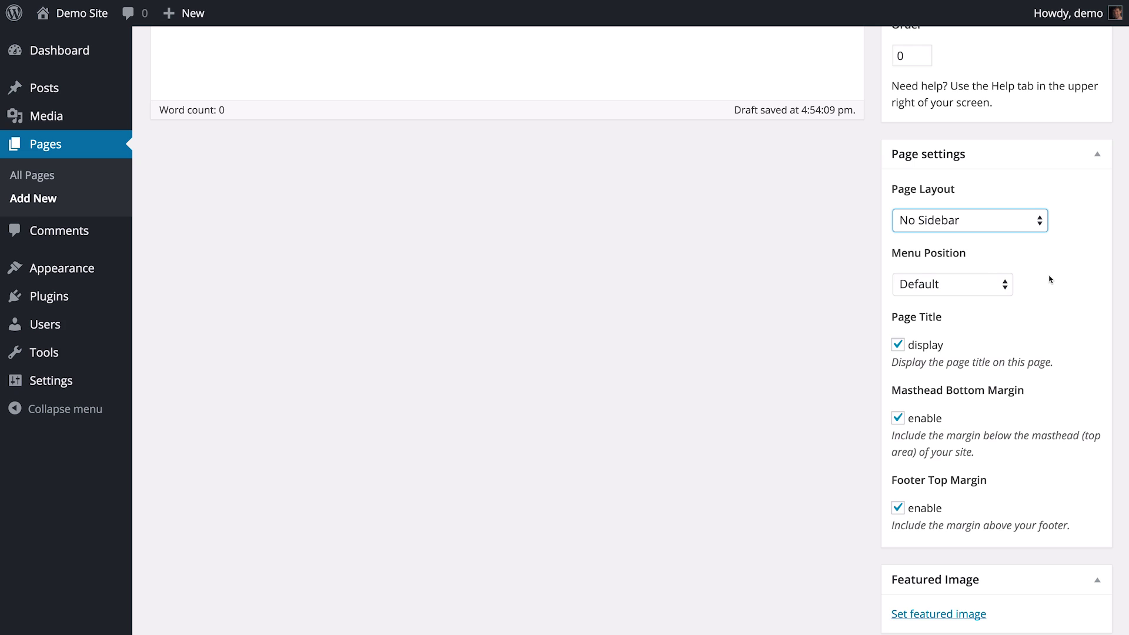
left_click(986, 285)
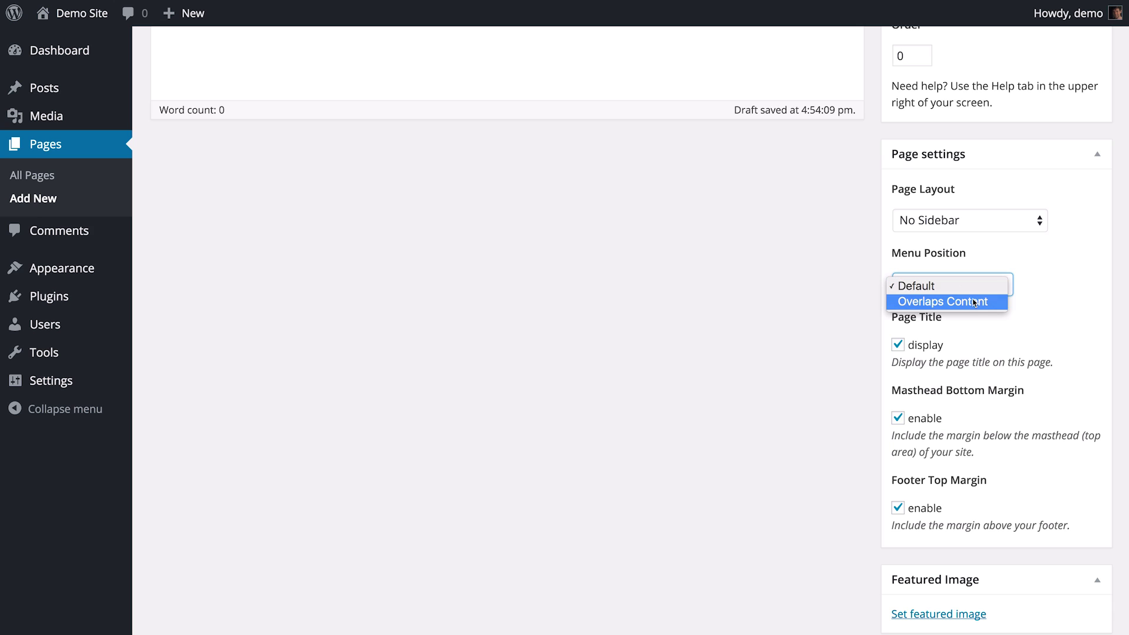
left_click(976, 301)
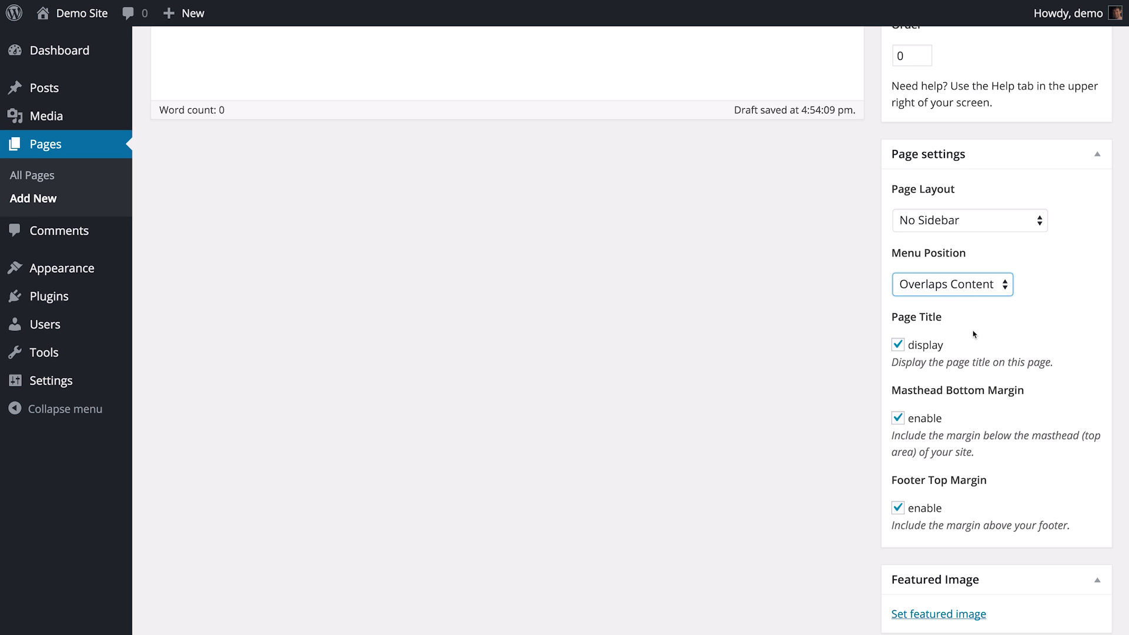
left_click(897, 344)
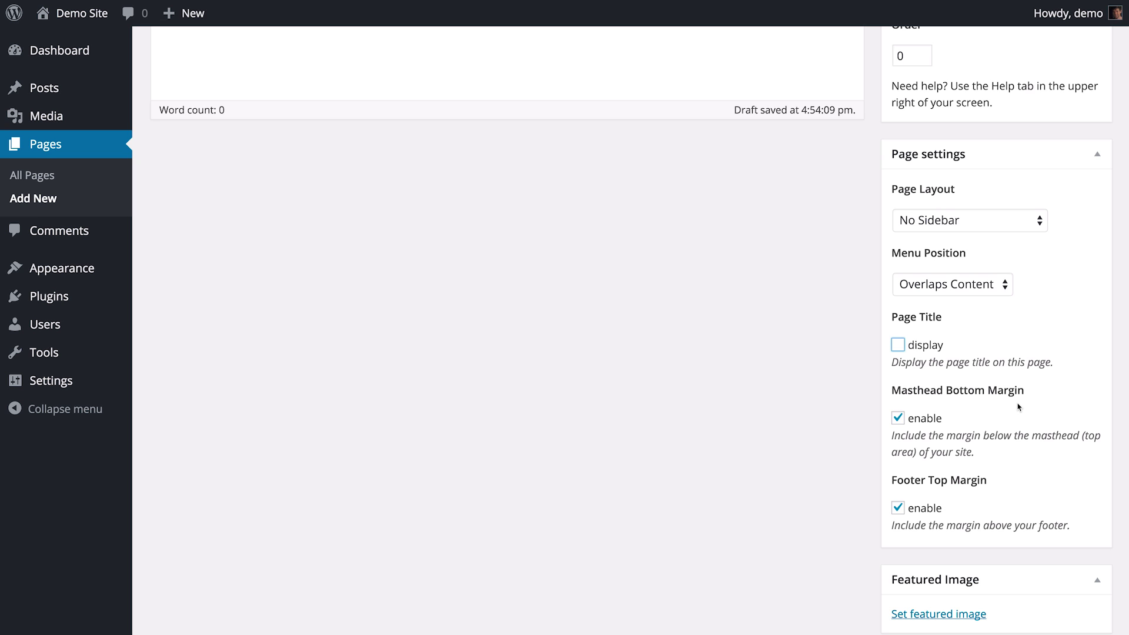
left_click(898, 419)
scroll(1032, 294, "up", 6)
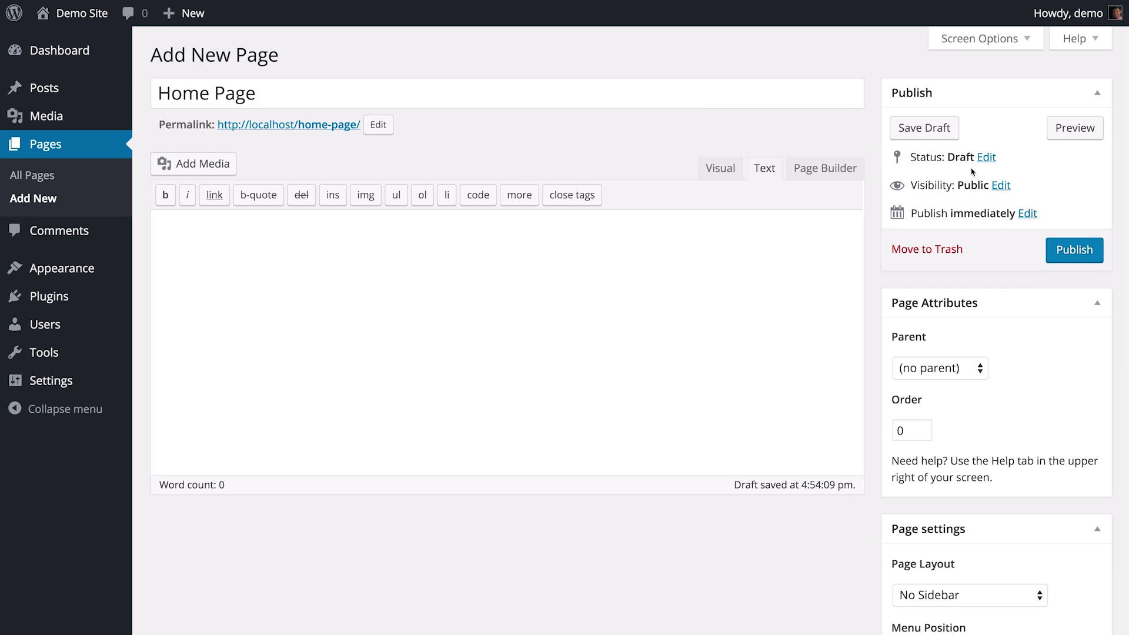
- Save the Home Page as a draft and switch its content to Page Builder
left_click(944, 127)
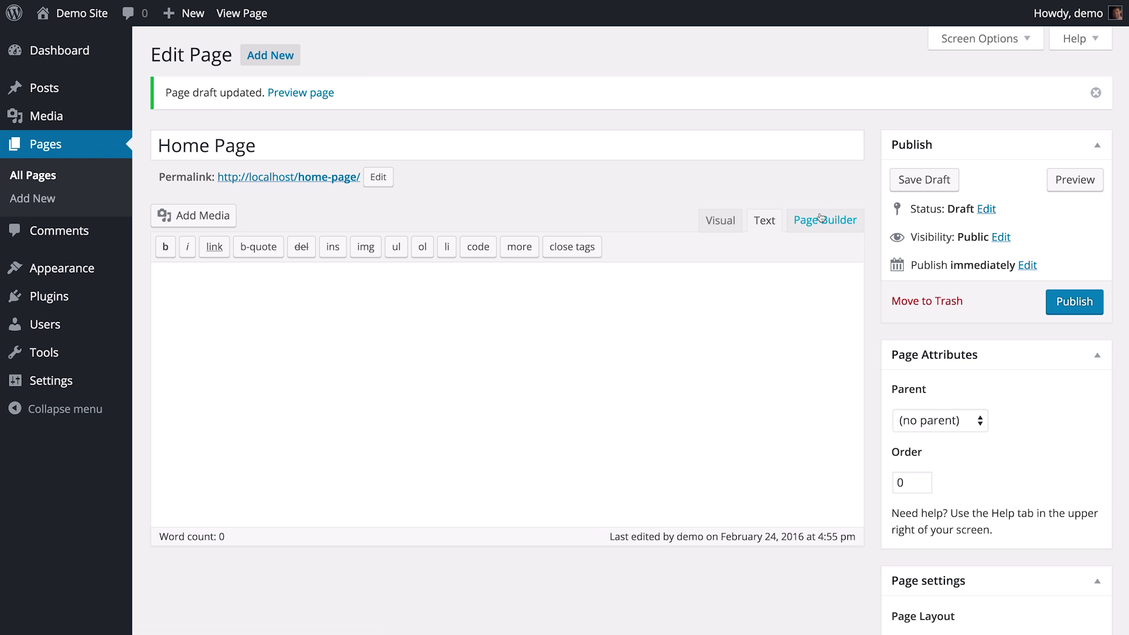
left_click(821, 218)
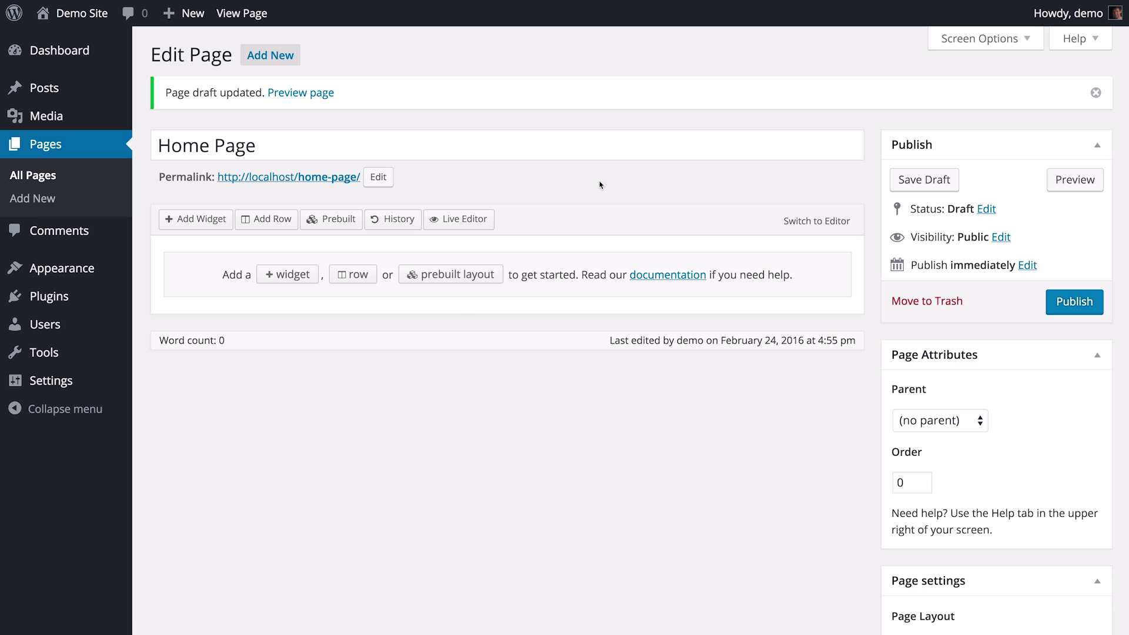
- Apply the Fitness Gym prebuilt layout, confirming the overwrite of existing content
left_click(447, 275)
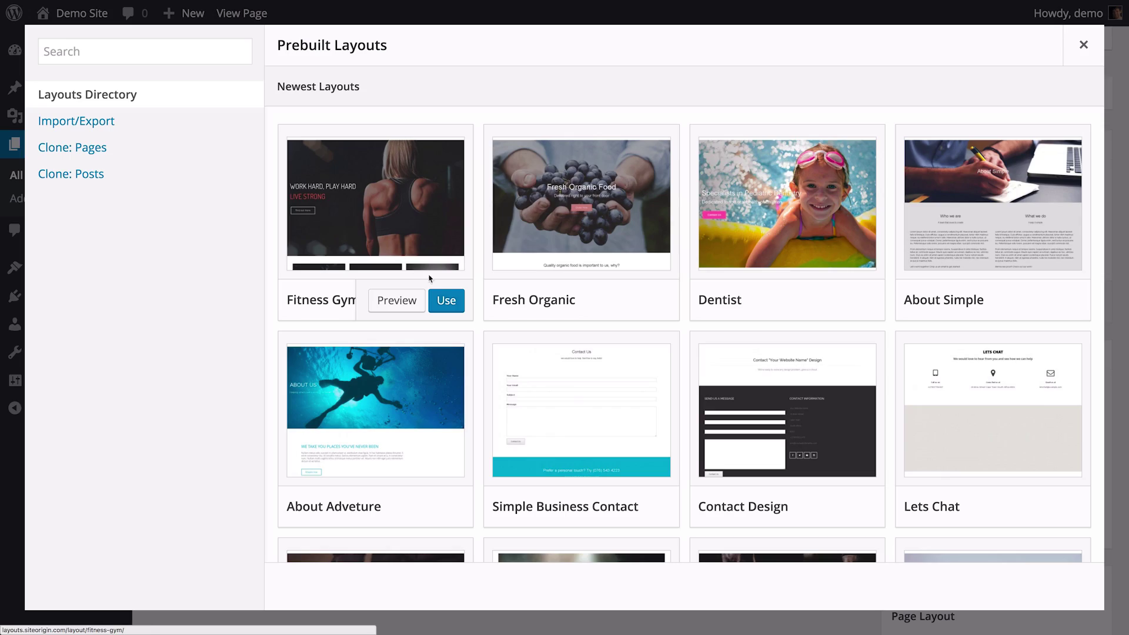
left_click(446, 300)
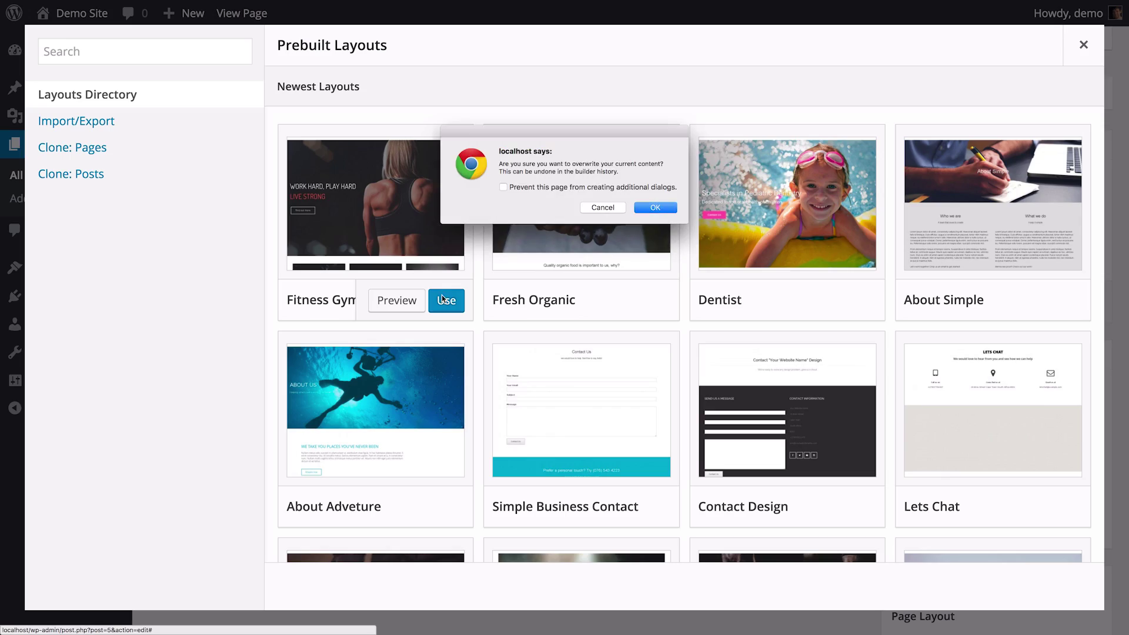
left_click(657, 209)
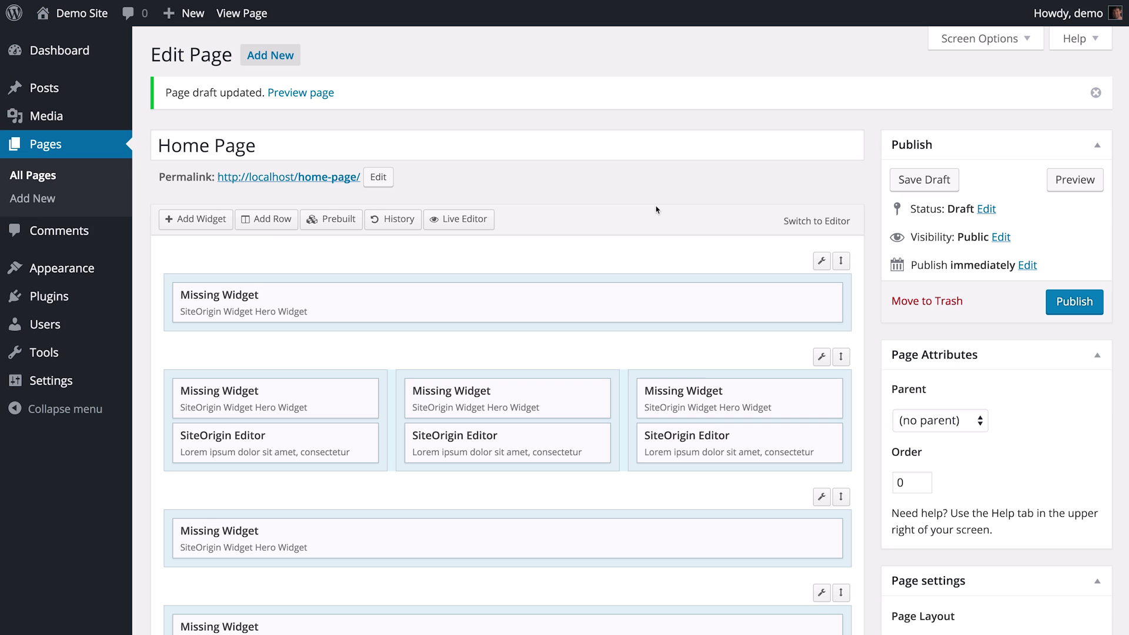
- Set the first Hero row's Row ID attribute to 'row-hero' and close the row editor
left_click(822, 261)
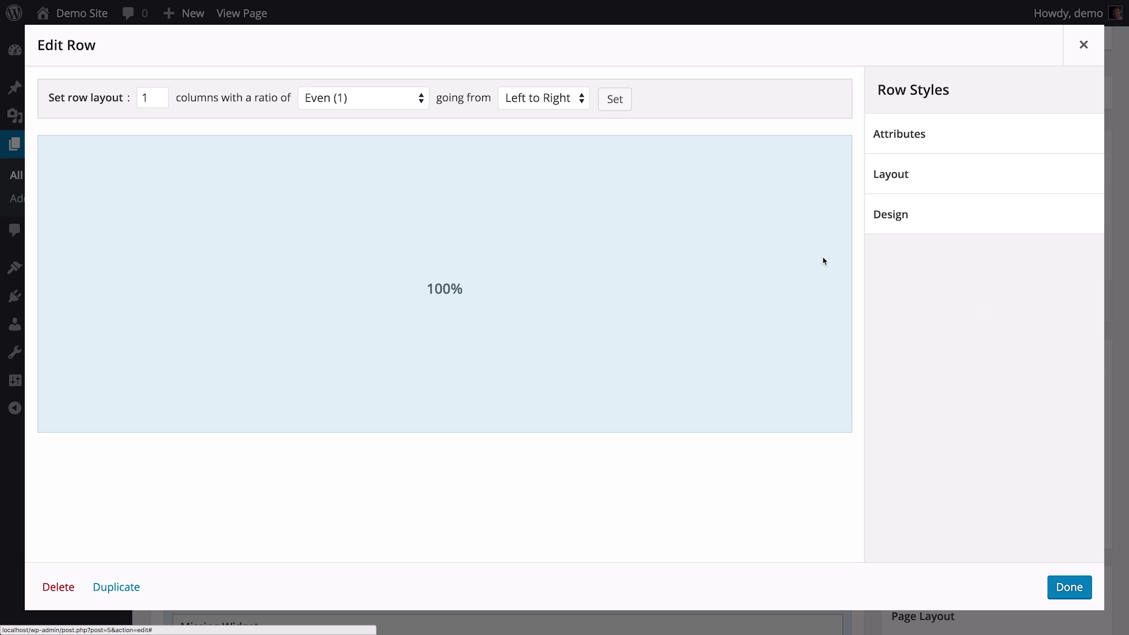
left_click(951, 141)
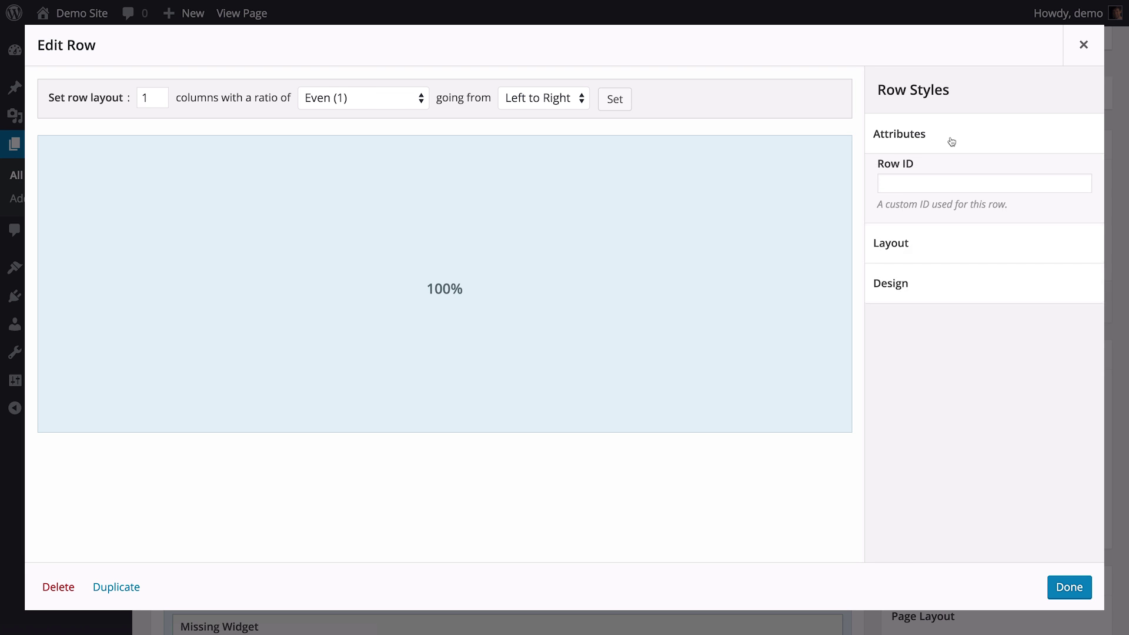
left_click(923, 191)
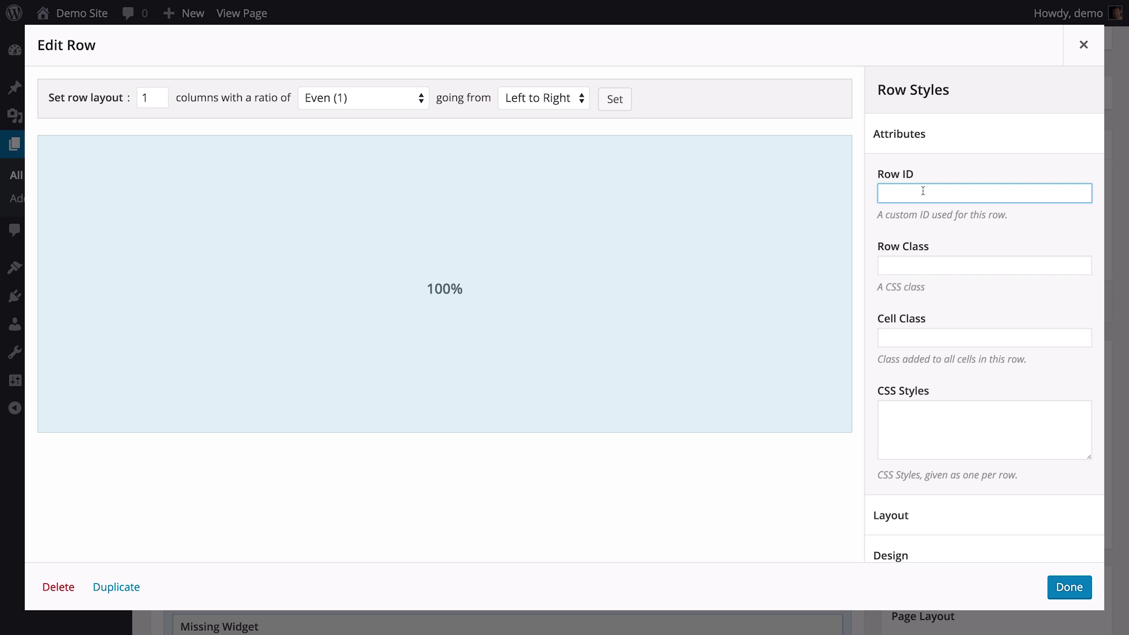
type("row-hero")
left_click(1067, 587)
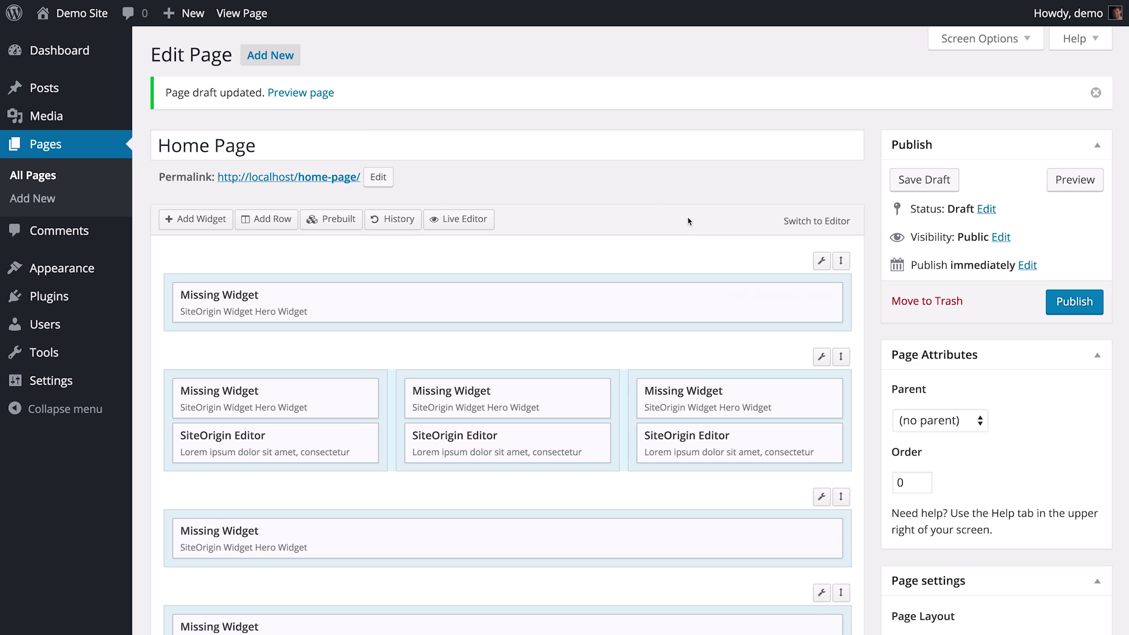
- In the Live Editor, enter 'row-classes' as the second row's Row ID
left_click(468, 215)
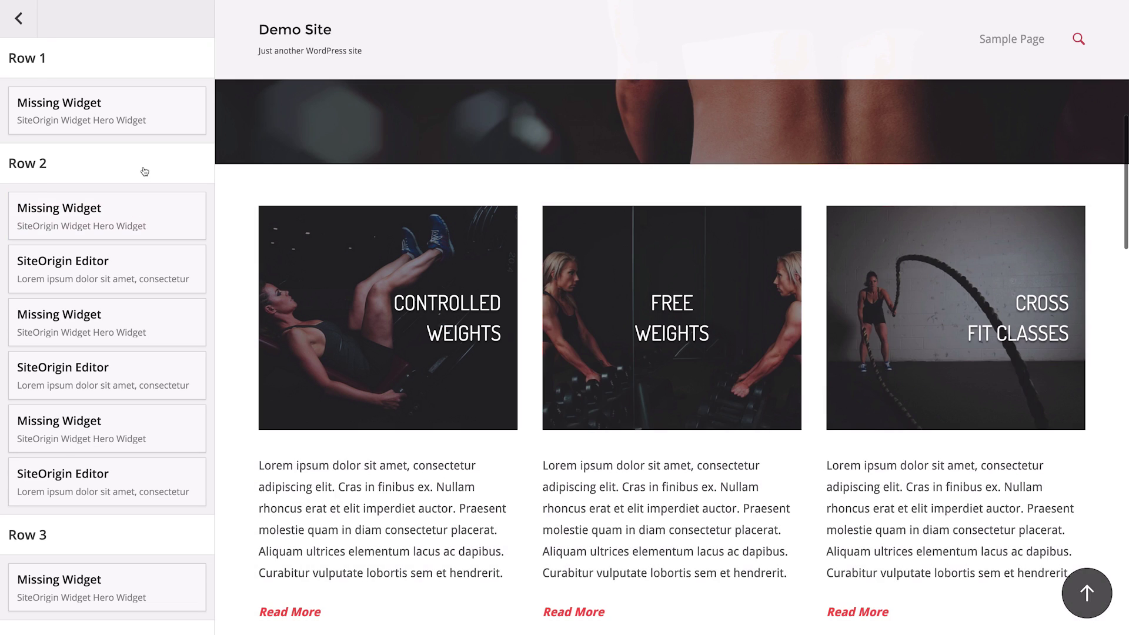
left_click(143, 168)
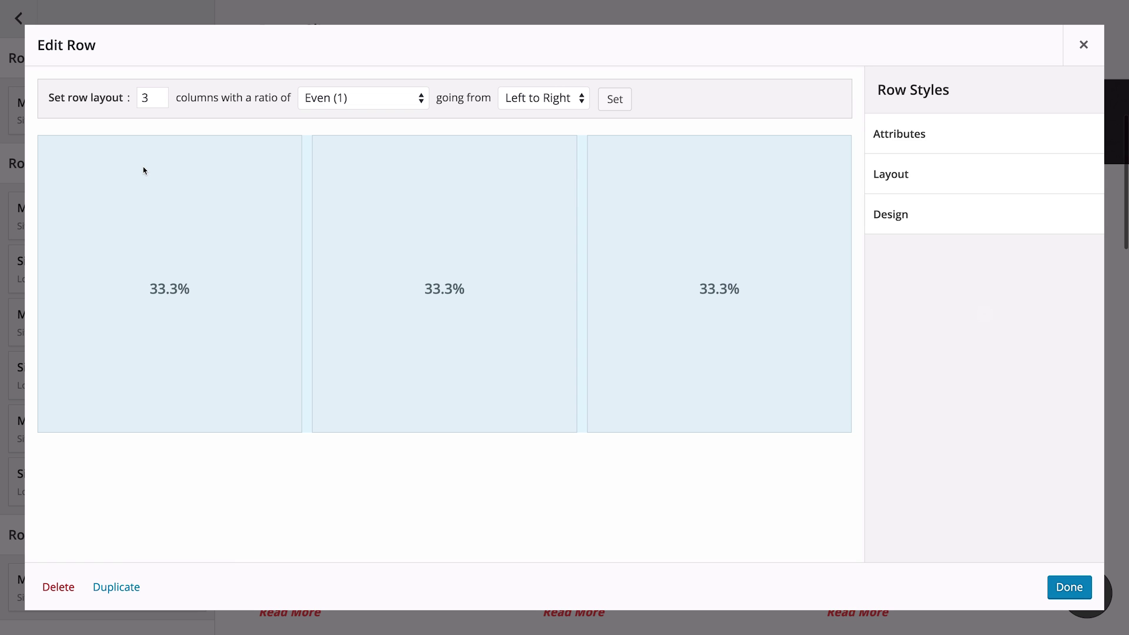
left_click(900, 144)
left_click(897, 190)
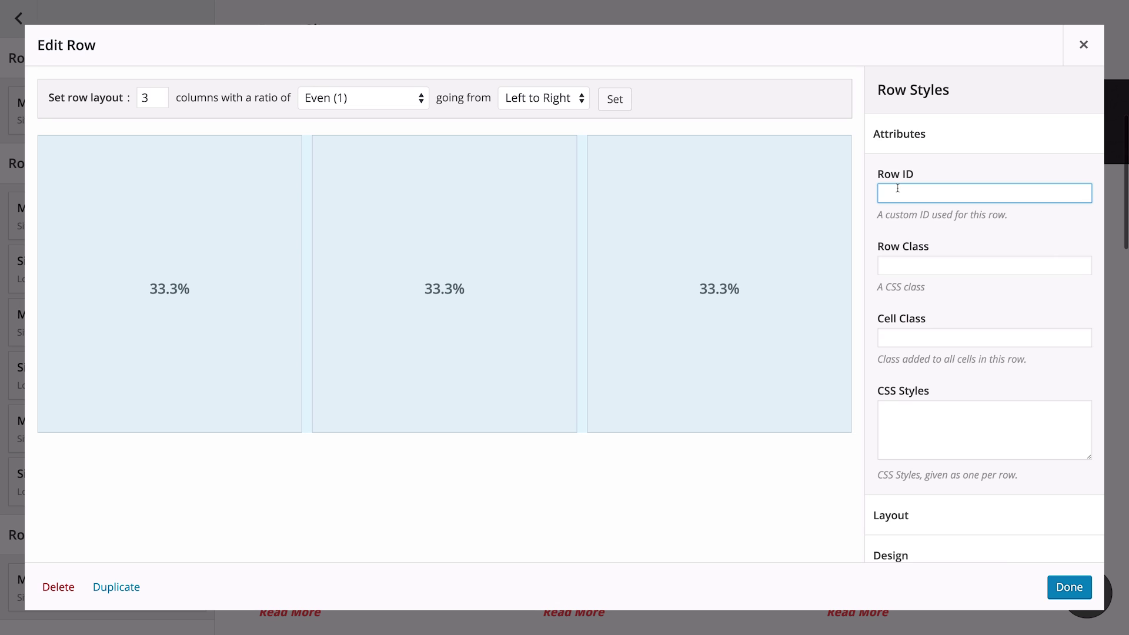
type("row-classes")
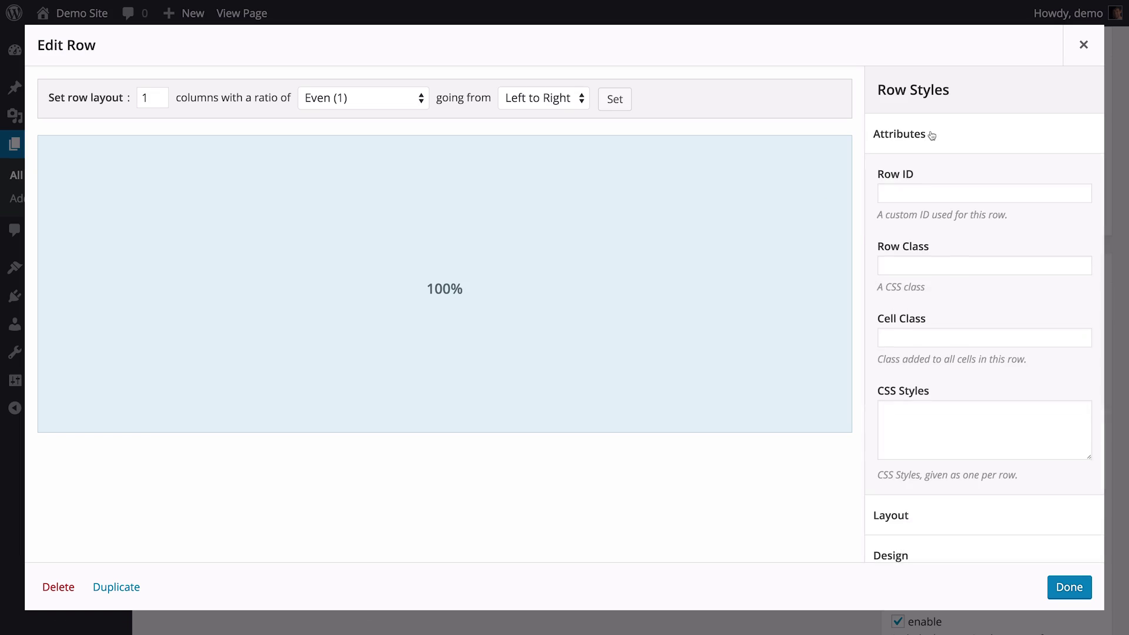
- Give the next two rows the Row IDs 'row-pricing' and 'row-features'
left_click(913, 193)
type("row-pricing")
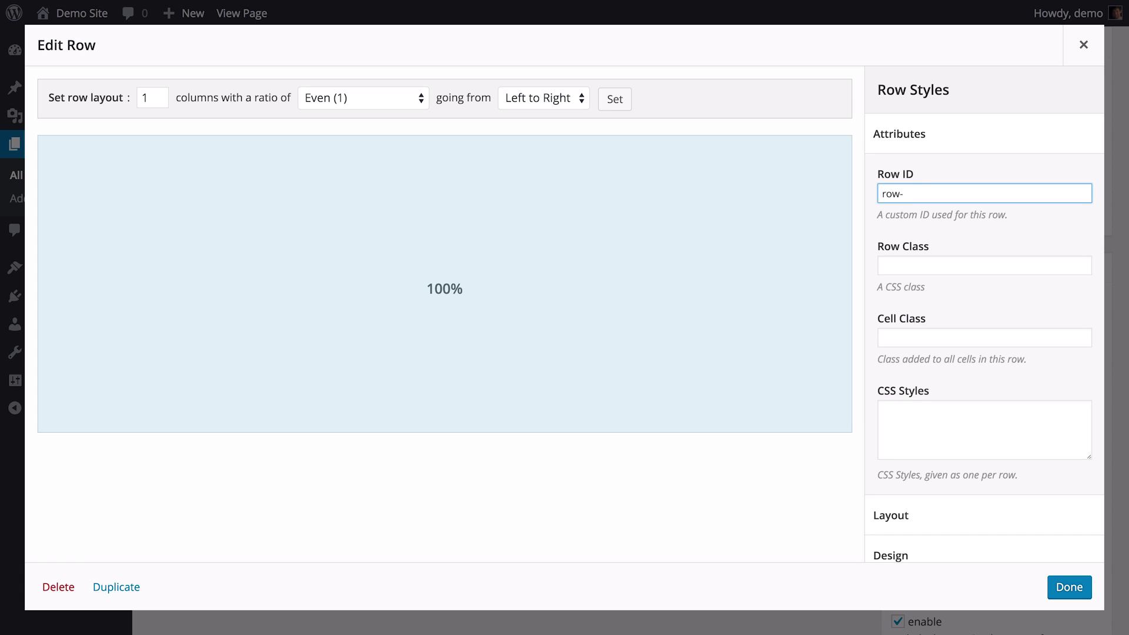
left_click(1057, 581)
left_click(826, 282)
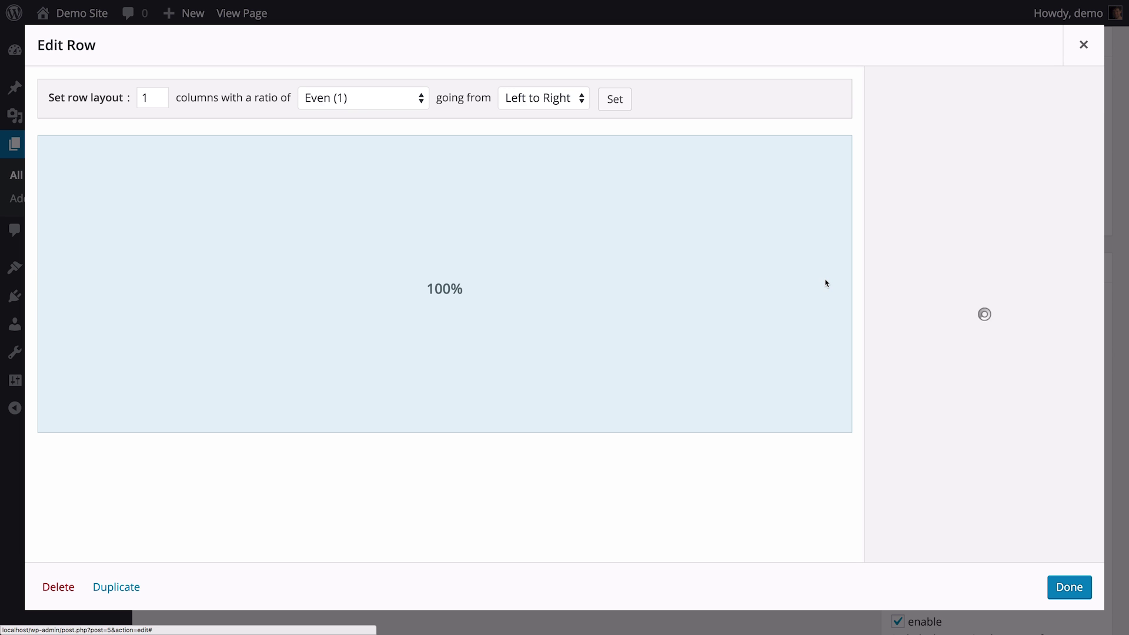
left_click(977, 141)
left_click(955, 193)
type("row-features")
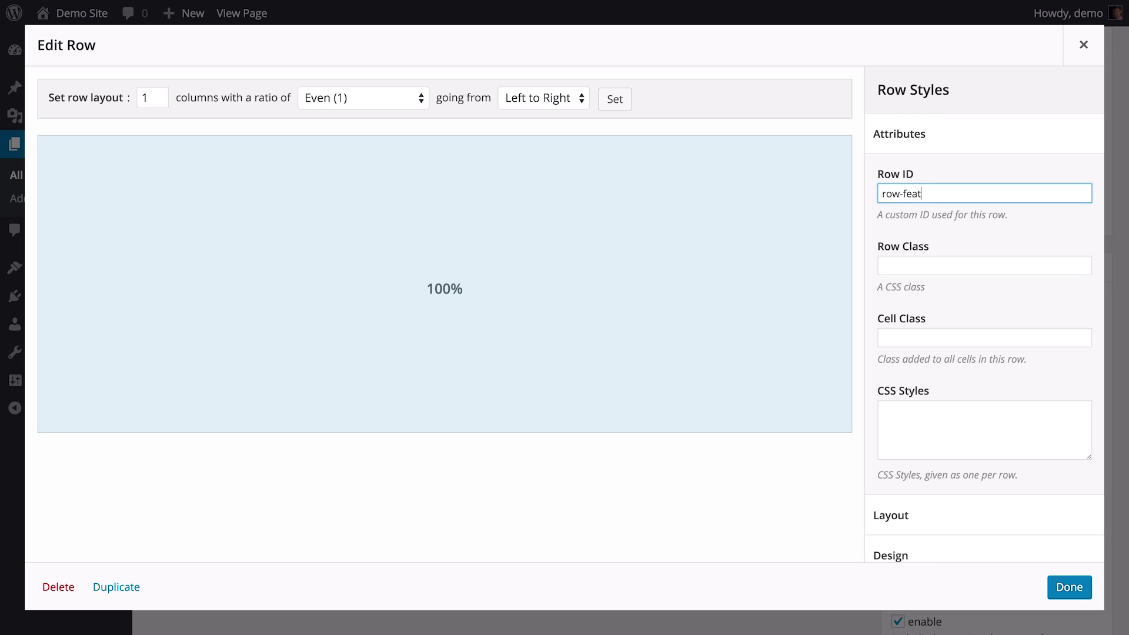
left_click(1069, 587)
- Give the two-column contact row the Row ID 'row-contact'
left_click(821, 415)
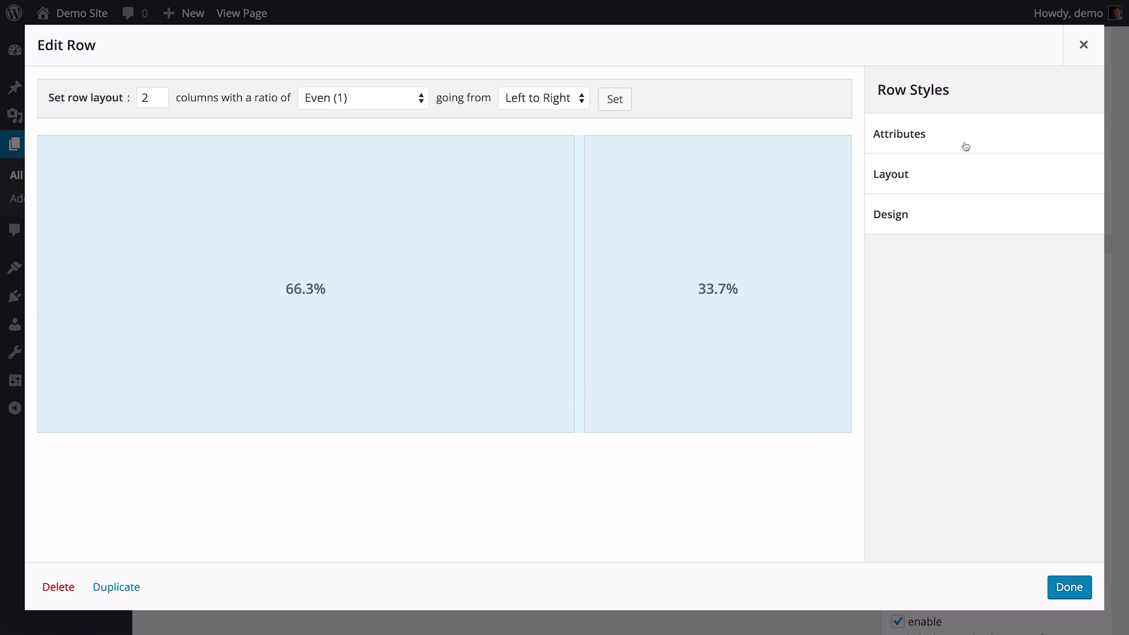
left_click(966, 142)
left_click(912, 191)
type("row-contact")
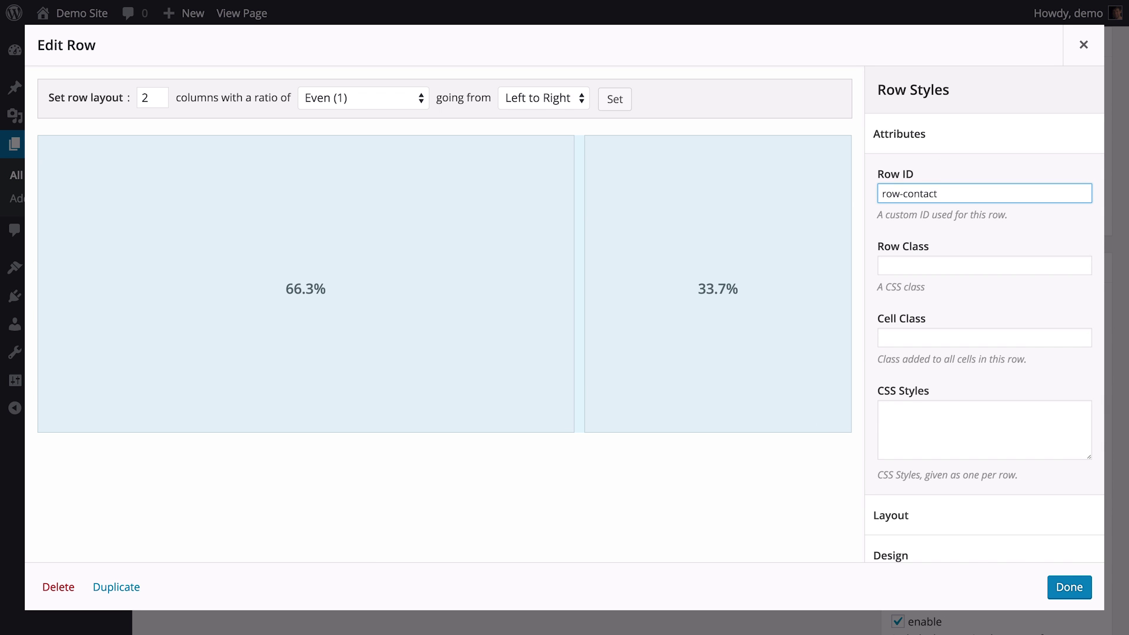
left_click(1063, 588)
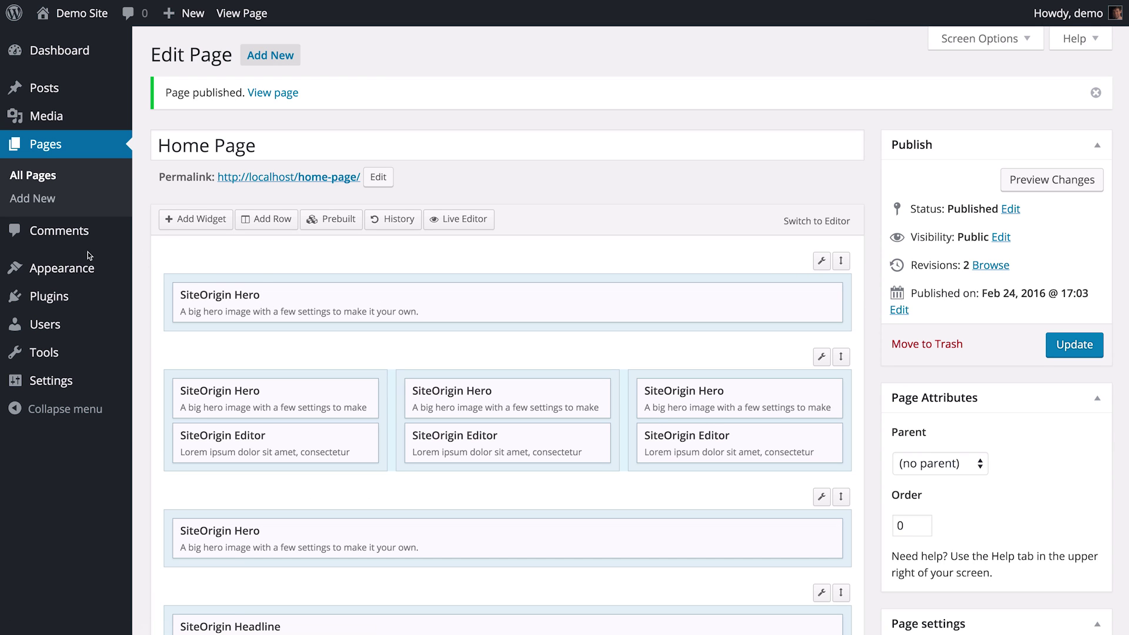
- On the Menus screen, rename 'Menu 1' to 'Menu Home'
mouse_move(64, 267)
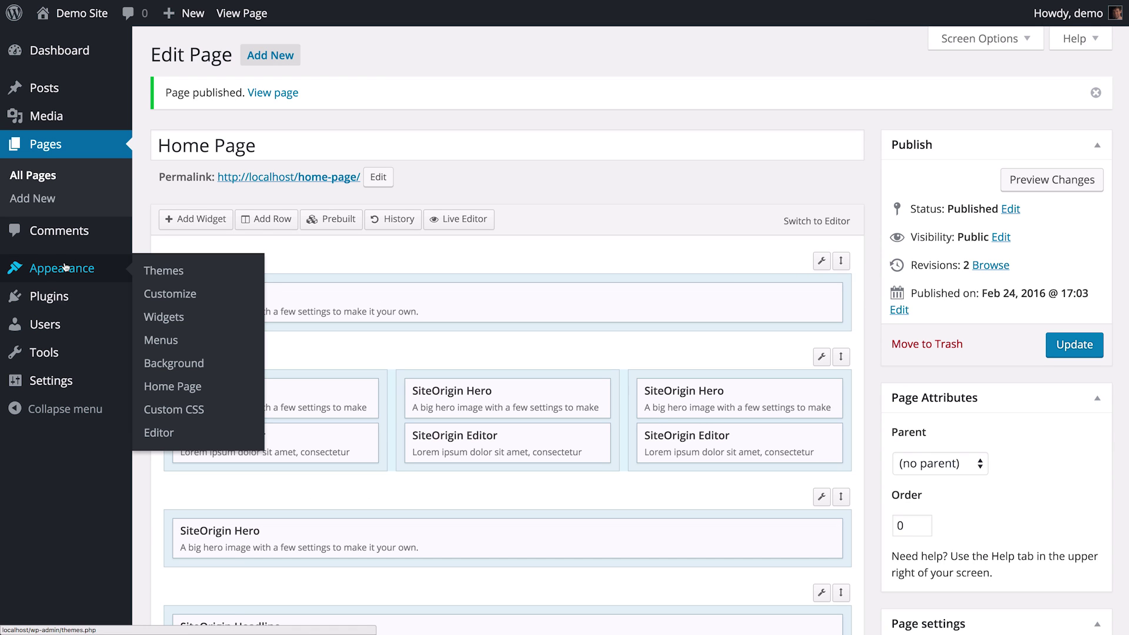
left_click(160, 341)
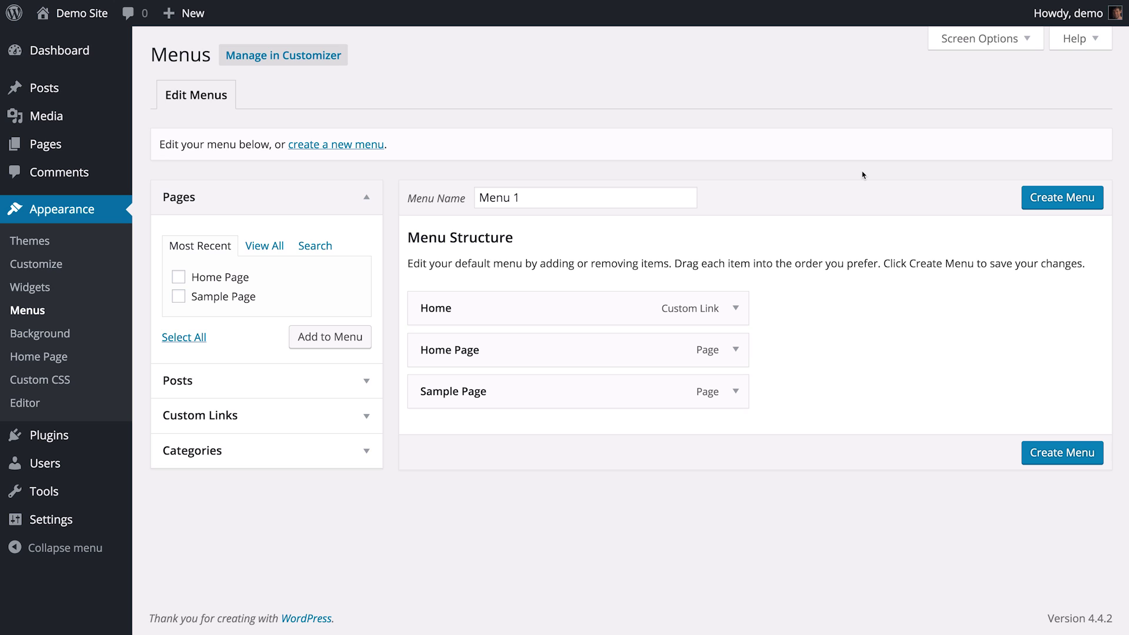
triple_click(547, 196)
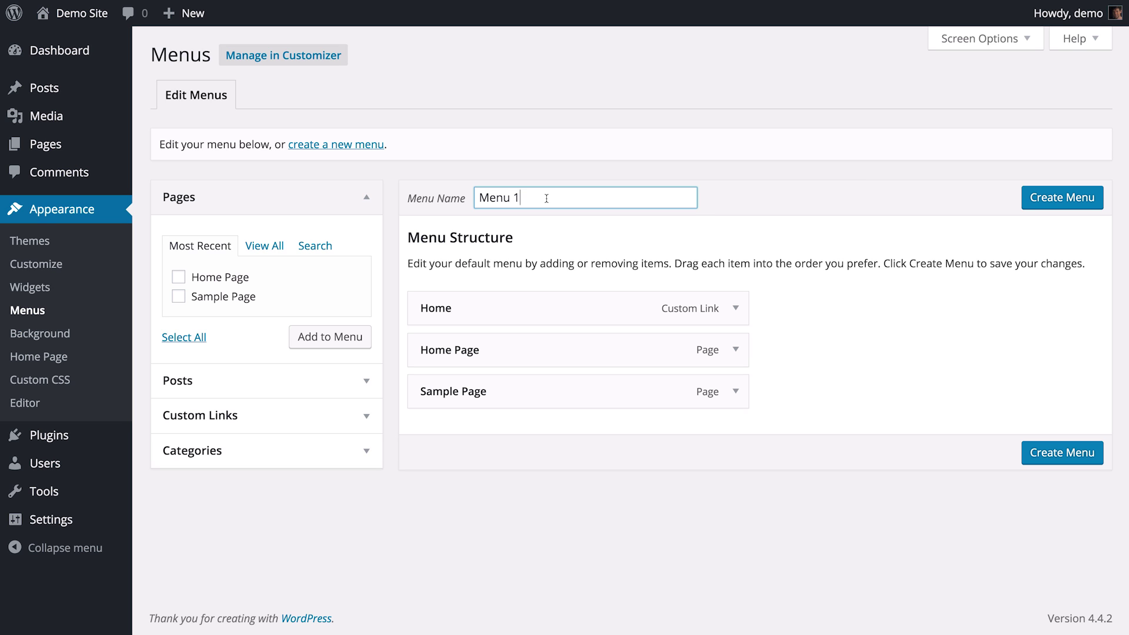
key("BackSpace")
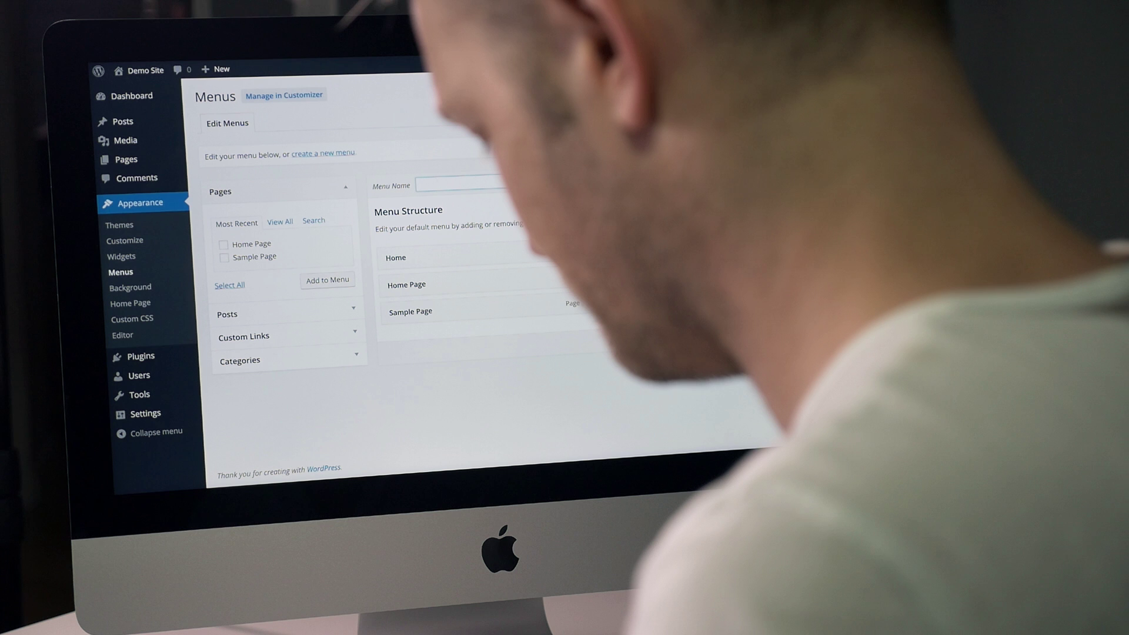
type("Menu")
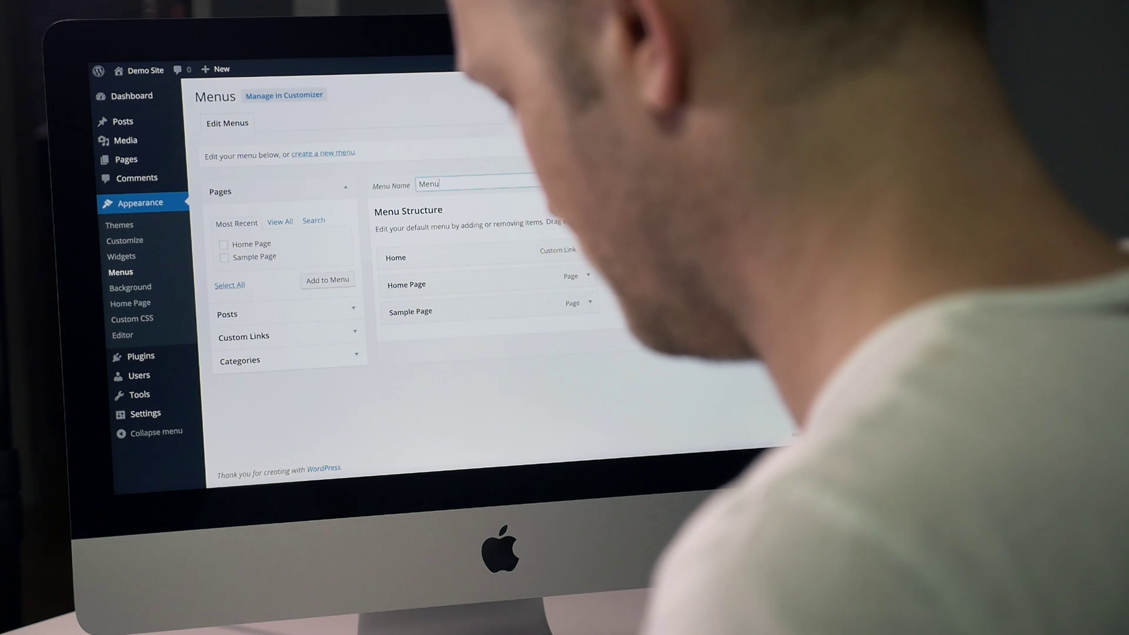
type(" Home")
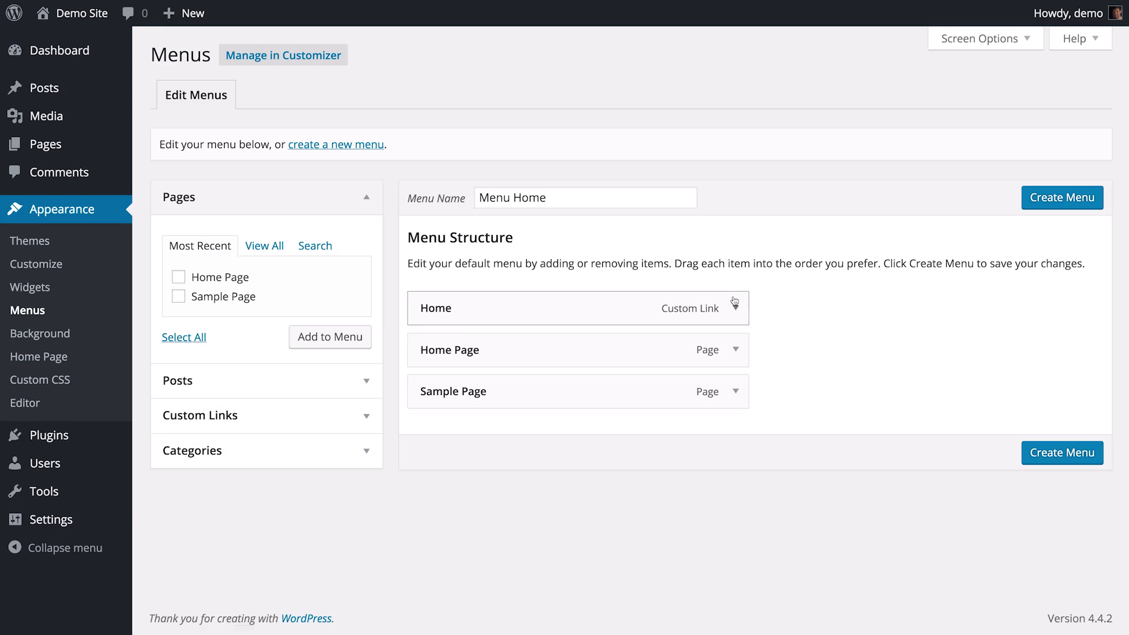
- Remove the Home, Home Page and Sample Page items from the menu
left_click(735, 304)
left_click(438, 470)
left_click(734, 310)
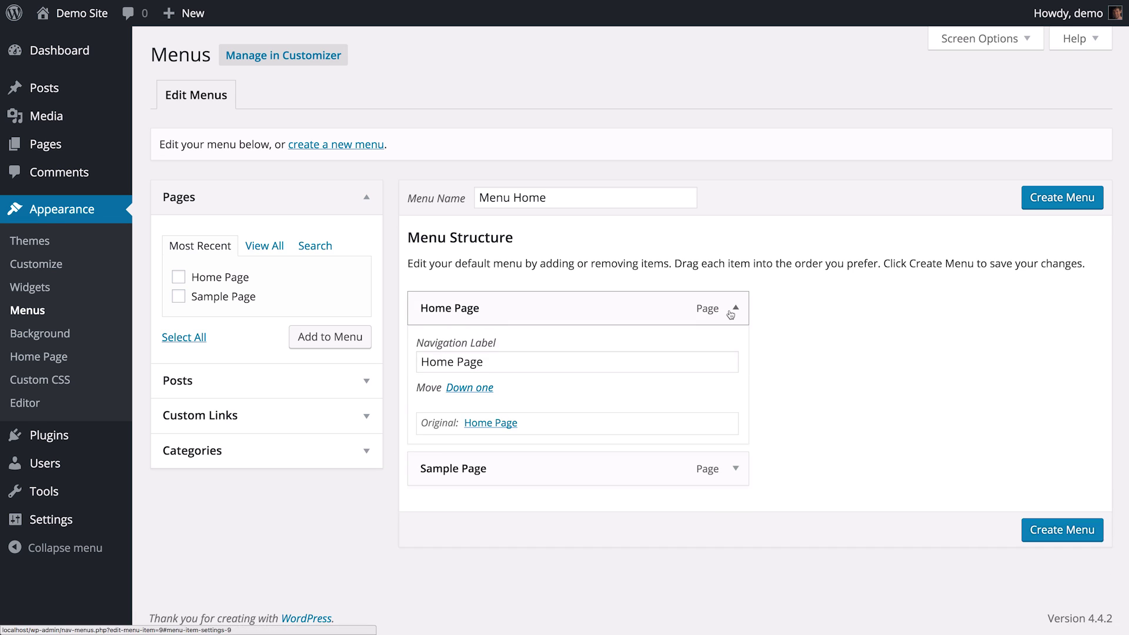
left_click(438, 456)
left_click(735, 310)
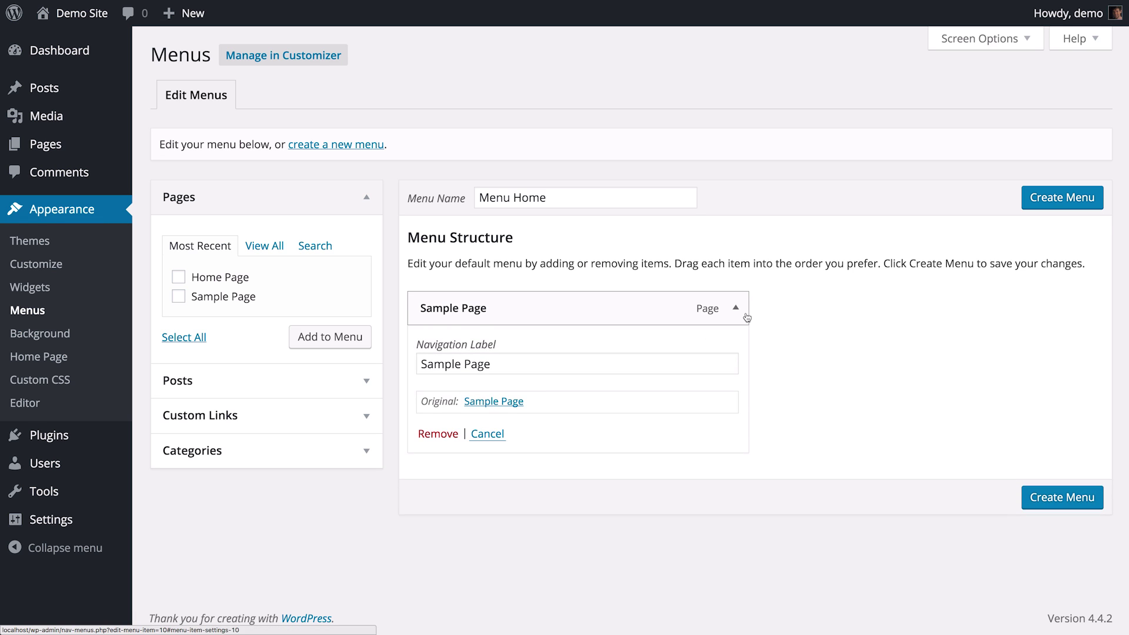
left_click(438, 434)
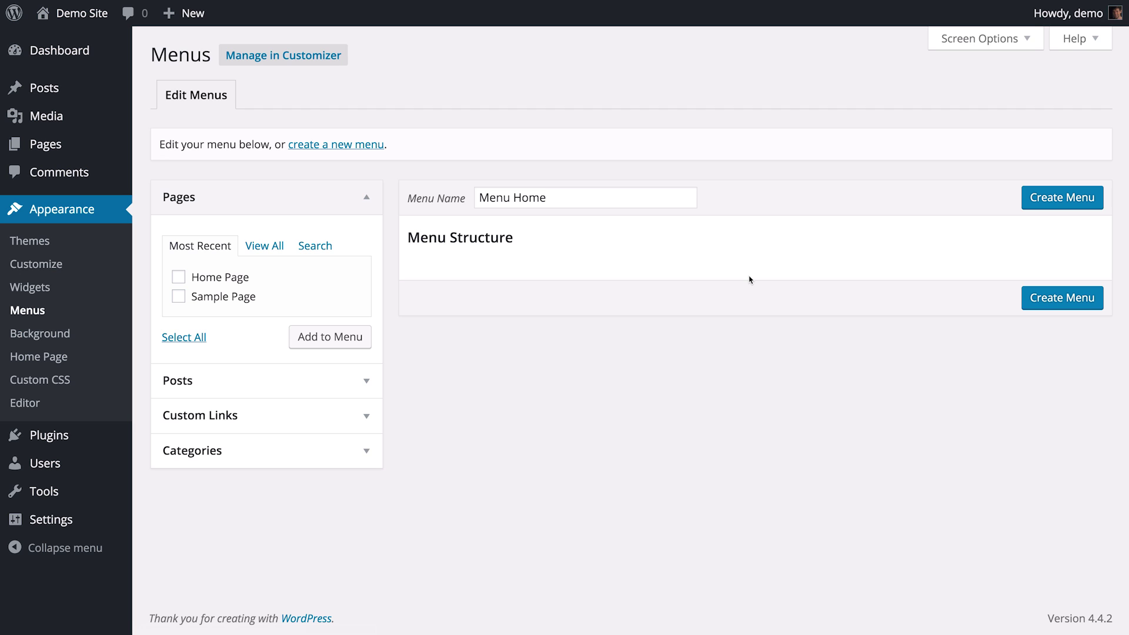
- Add a custom link 'Pricing' pointing to #row-pricing
left_click(360, 417)
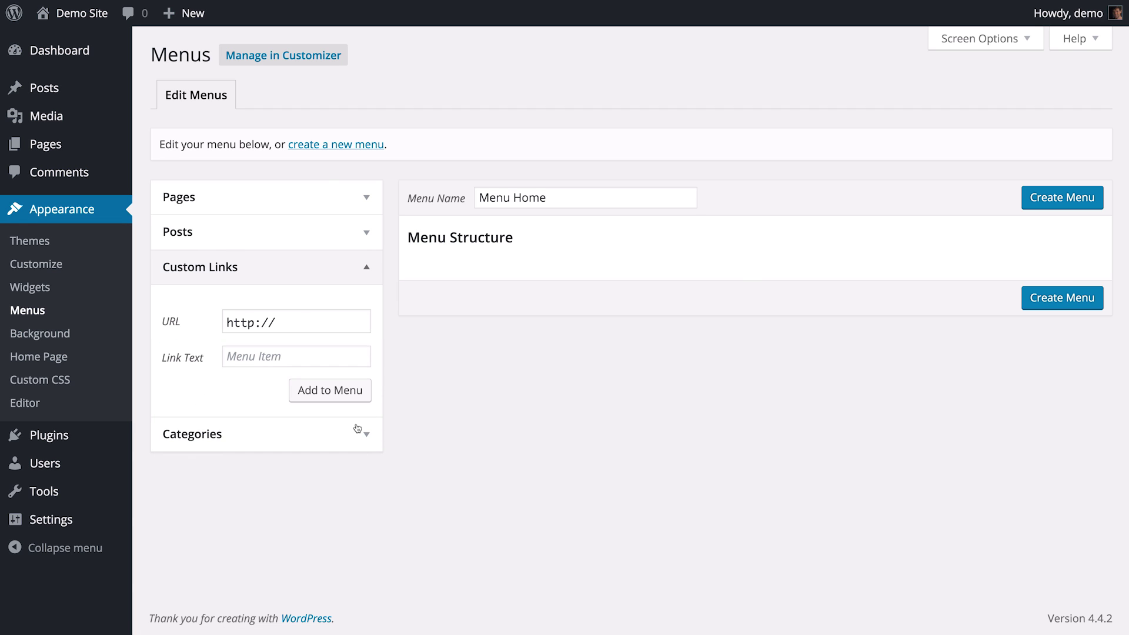
left_click(300, 316)
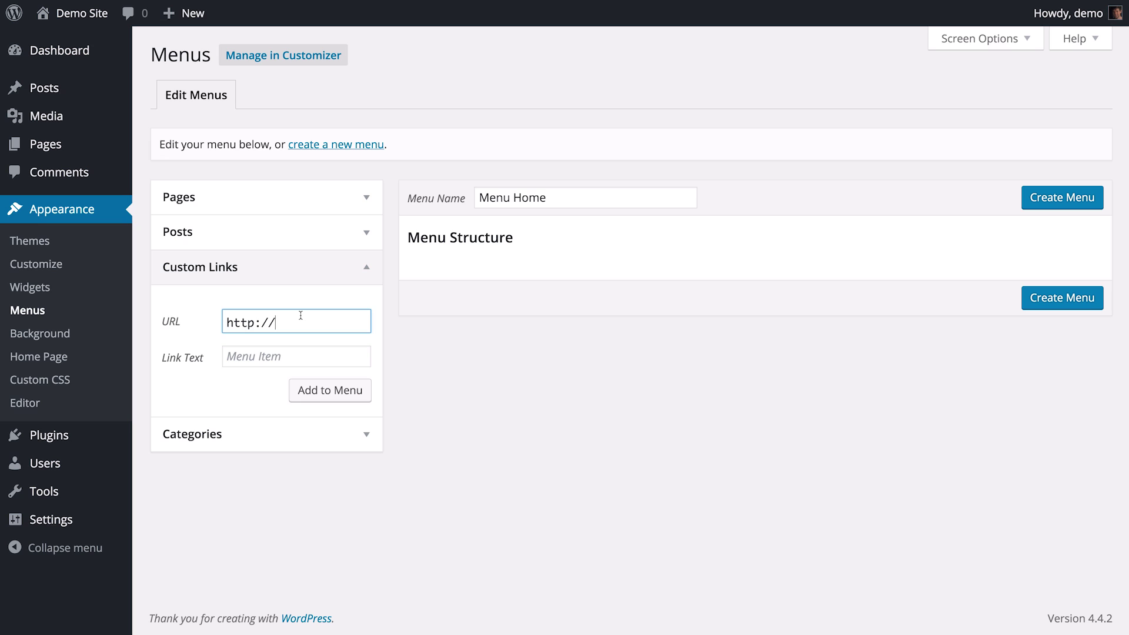
left_click(282, 359)
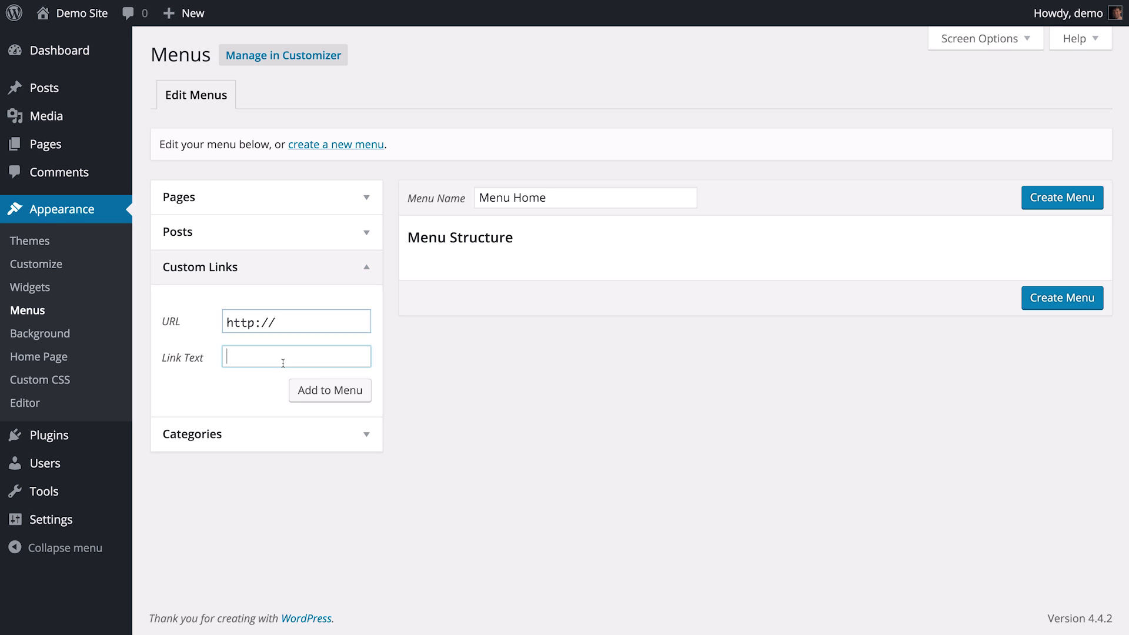
type("Pricing")
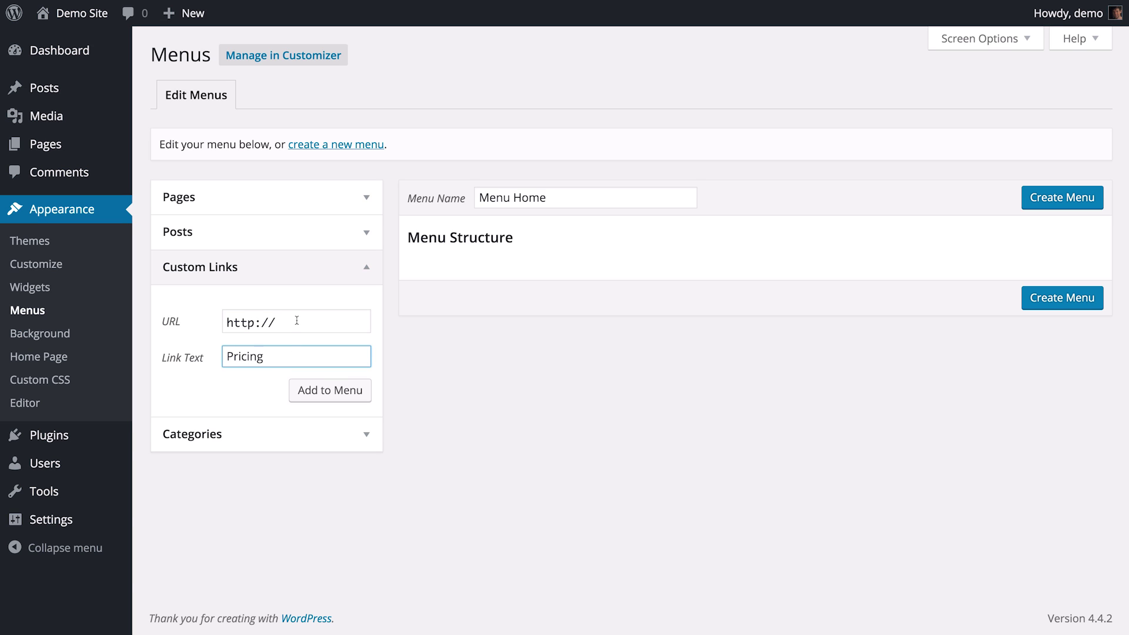
triple_click(297, 320)
type("#row-pricing")
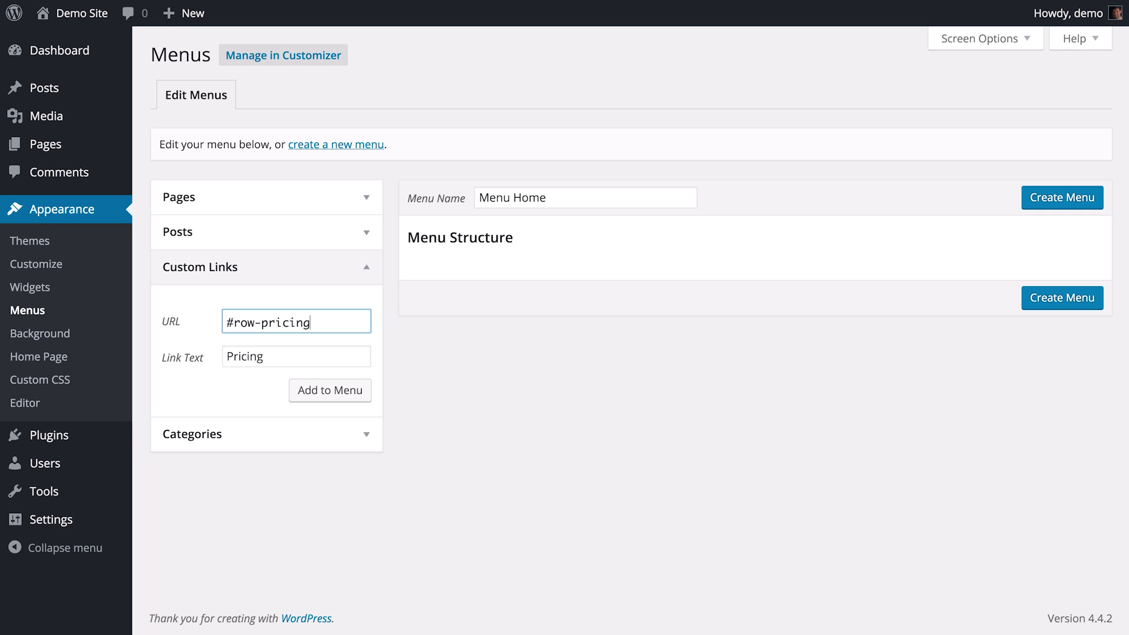
left_click(327, 392)
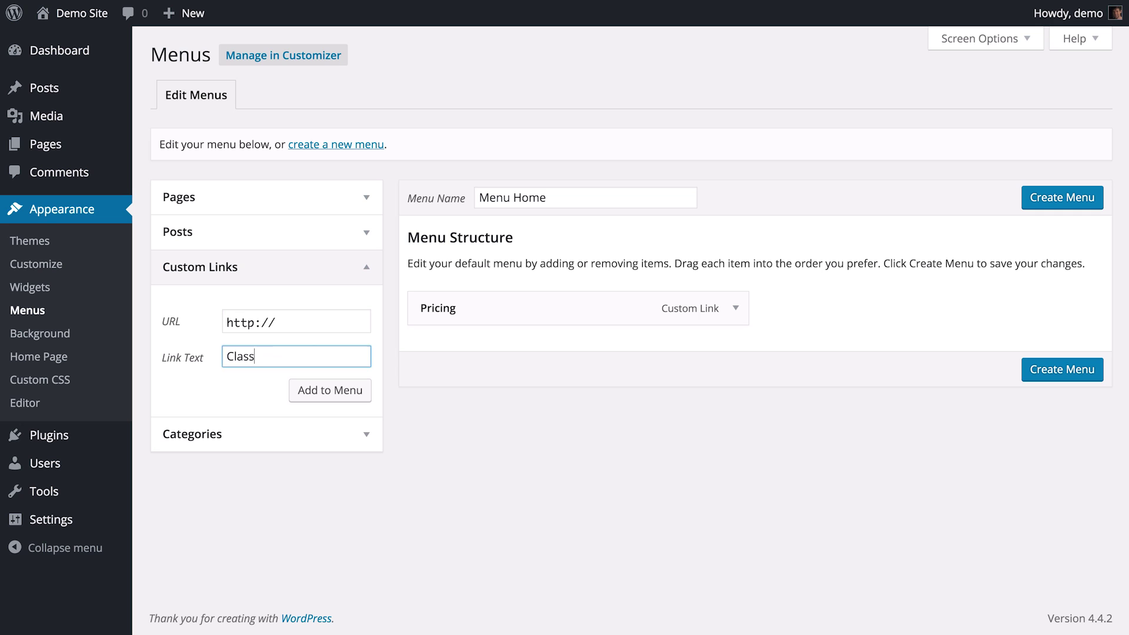
- Add the Classes (#from-classes) and Hero (#from-hero) anchor links
key("shift+Tab")
type("#from-classes")
key("Return")
key("Tab")
type("H")
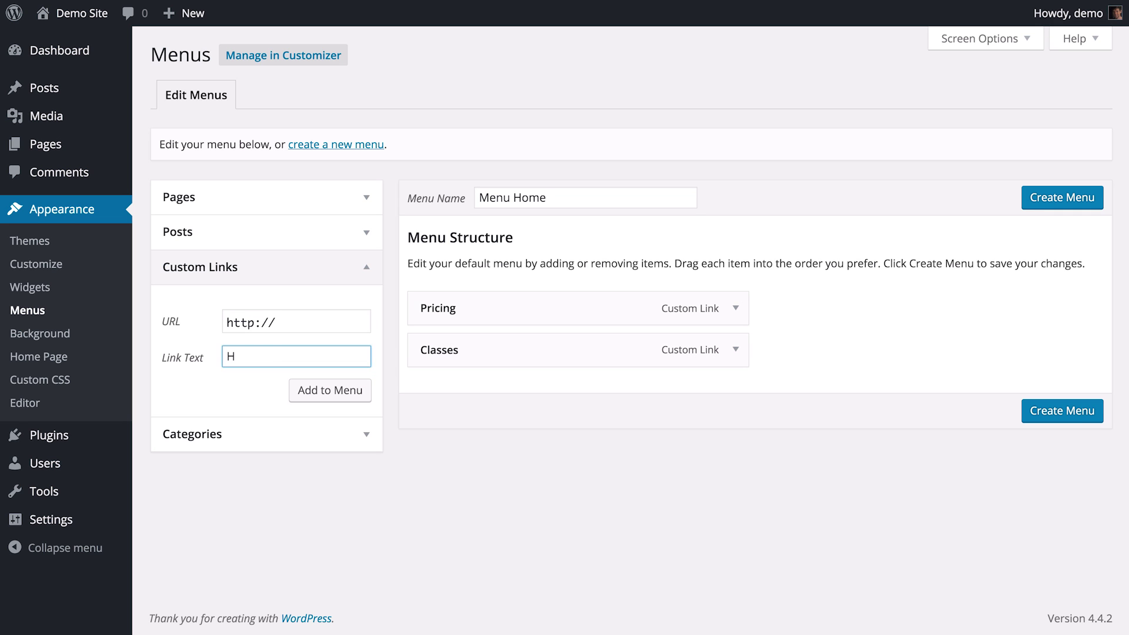
type("ero")
key("shift+Tab")
type("#from-hero")
left_click(327, 389)
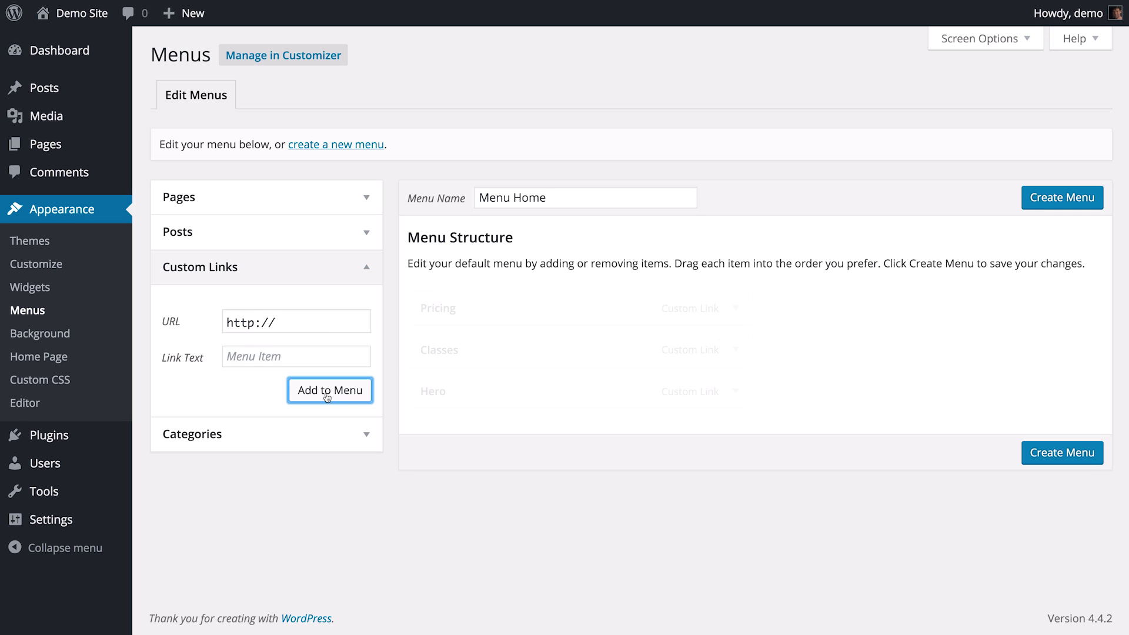
- Add Features (#row-features) and Contact (#row-contact) links, then move Hero first and Classes second
left_click(307, 356)
type("Features")
triple_click(295, 322)
type("#row-features")
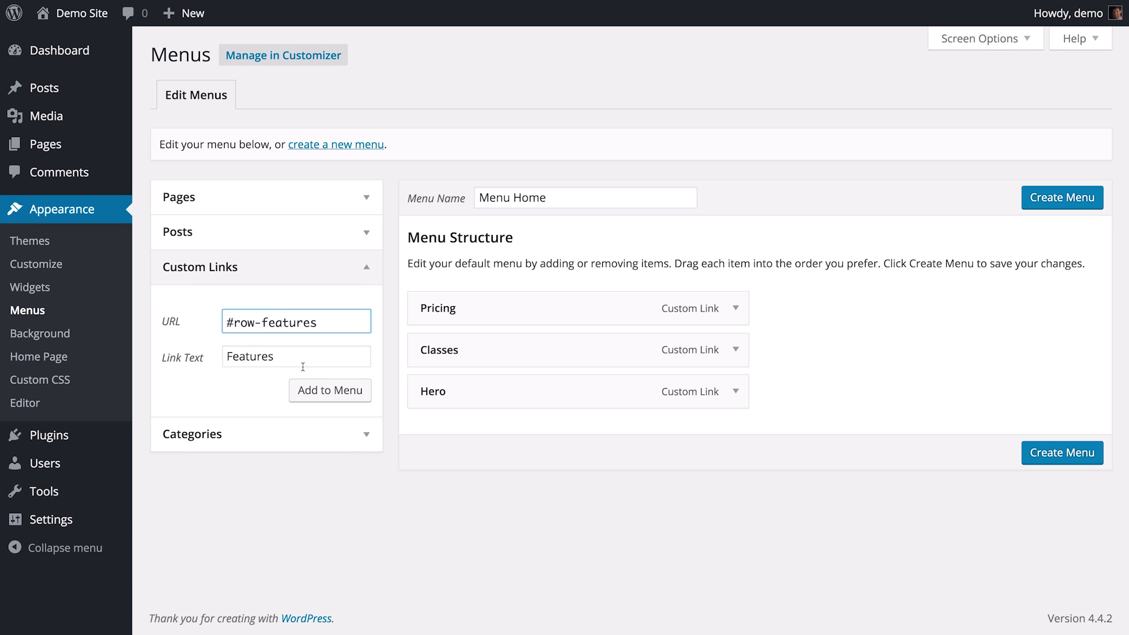
key("Return")
left_click(295, 355)
type("Contact")
triple_click(295, 321)
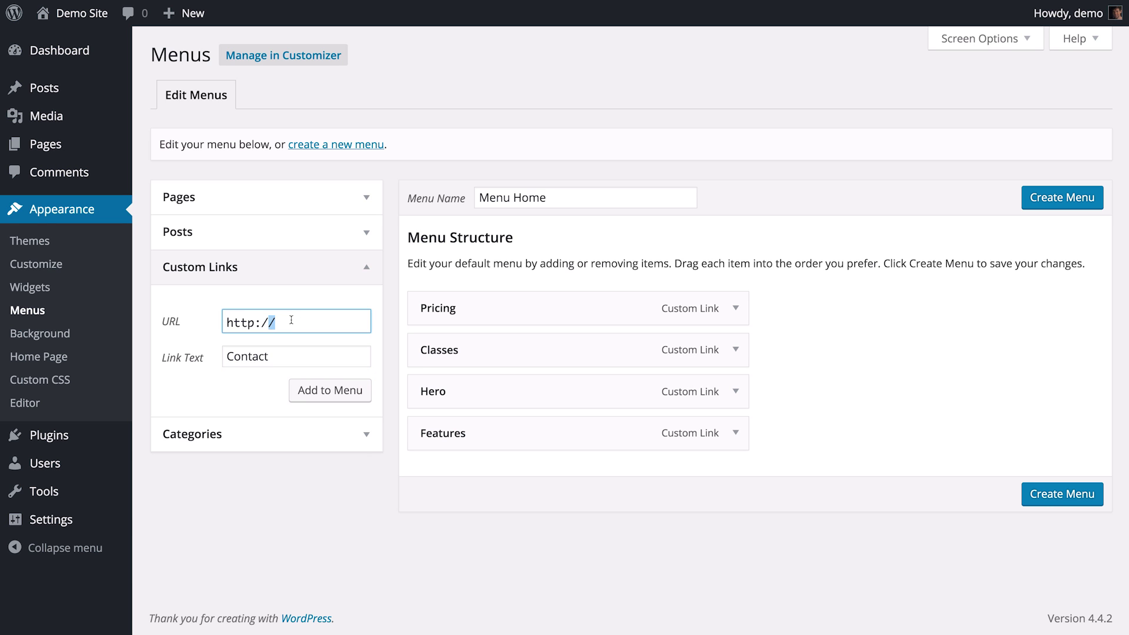
type("#row-contact")
left_click(341, 392)
left_click_drag(506, 391, 504, 295)
left_click_drag(474, 388, 477, 345)
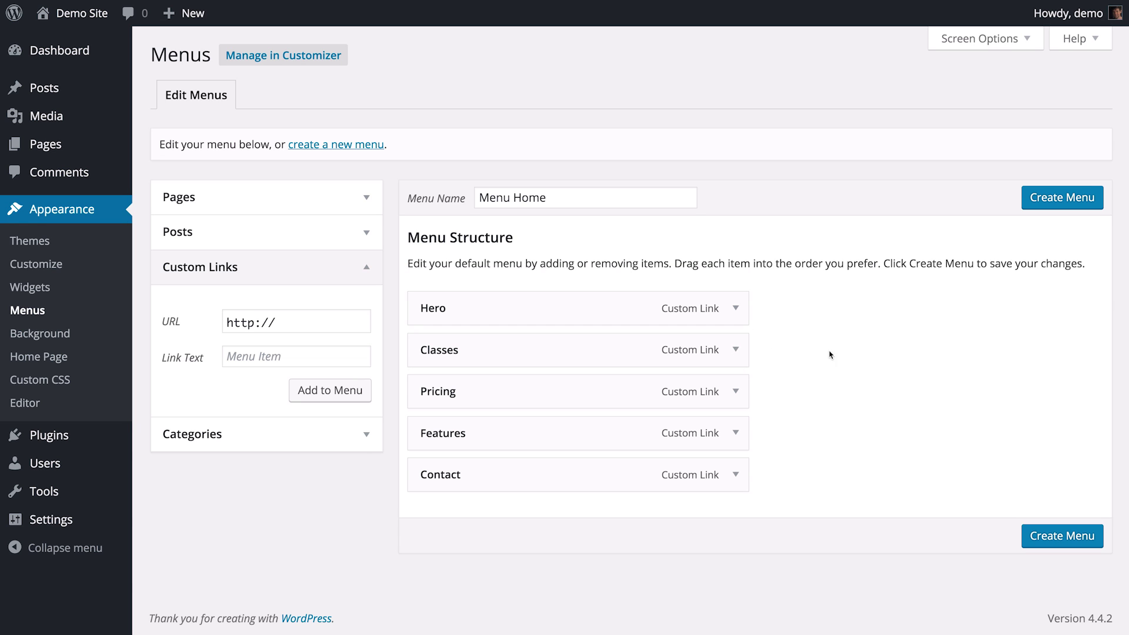
- Create Menu Home, tick the Primary Menu theme location, and save the menu
left_click(1043, 204)
scroll(942, 409, "down", 2)
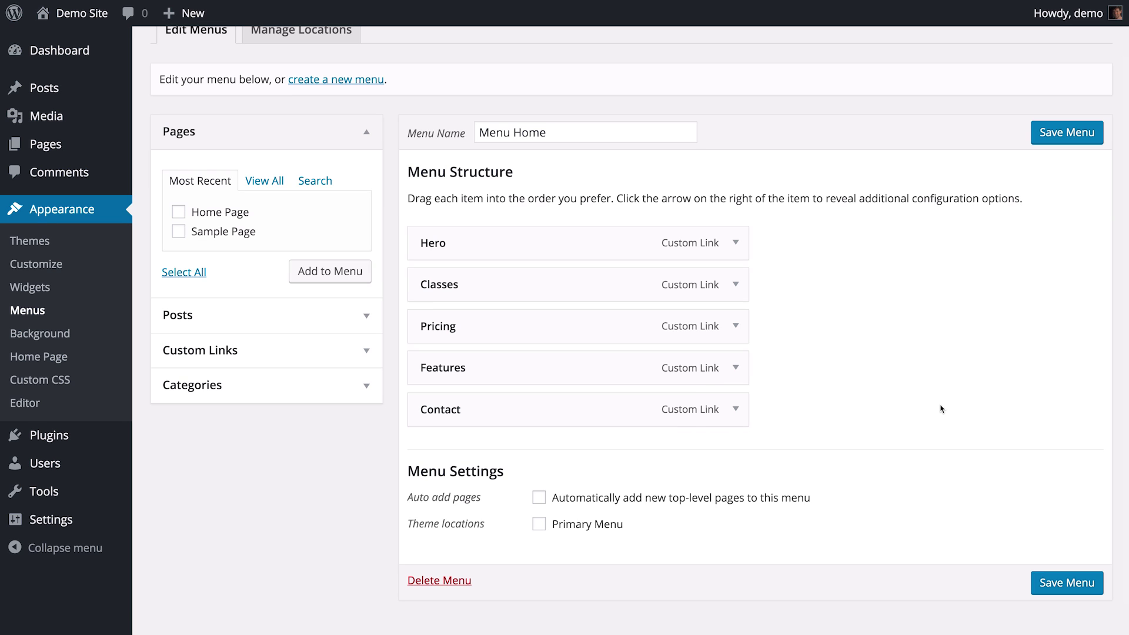
left_click(540, 525)
left_click(1067, 585)
scroll(1009, 438, "down", 3)
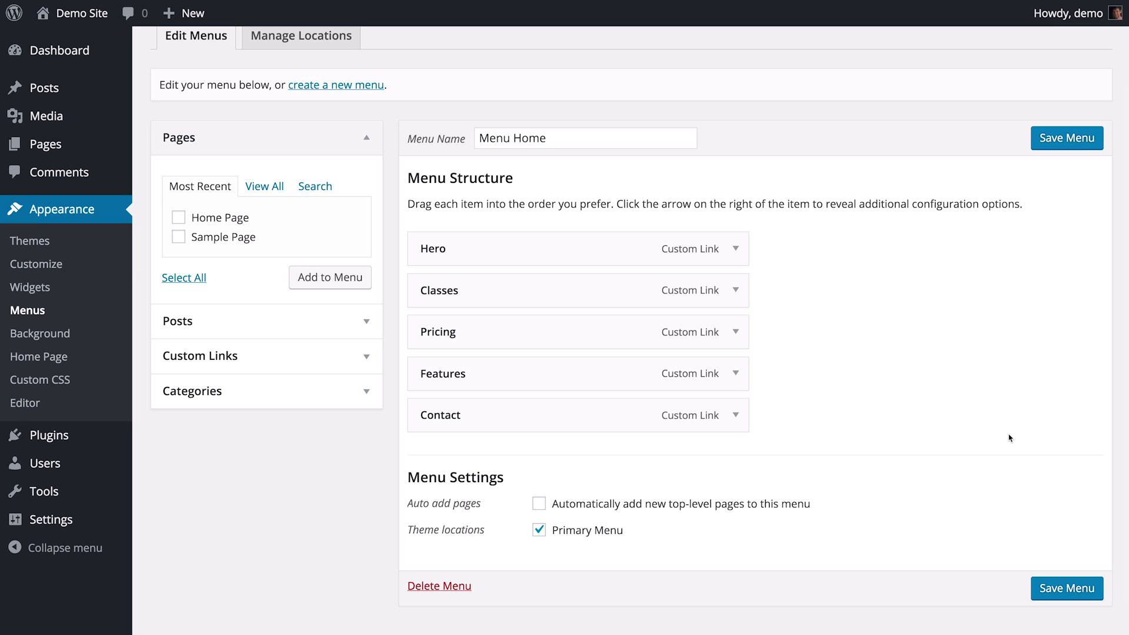
- In Reading settings, choose 'A static page' with Home Page as the front page, and save
mouse_move(111, 521)
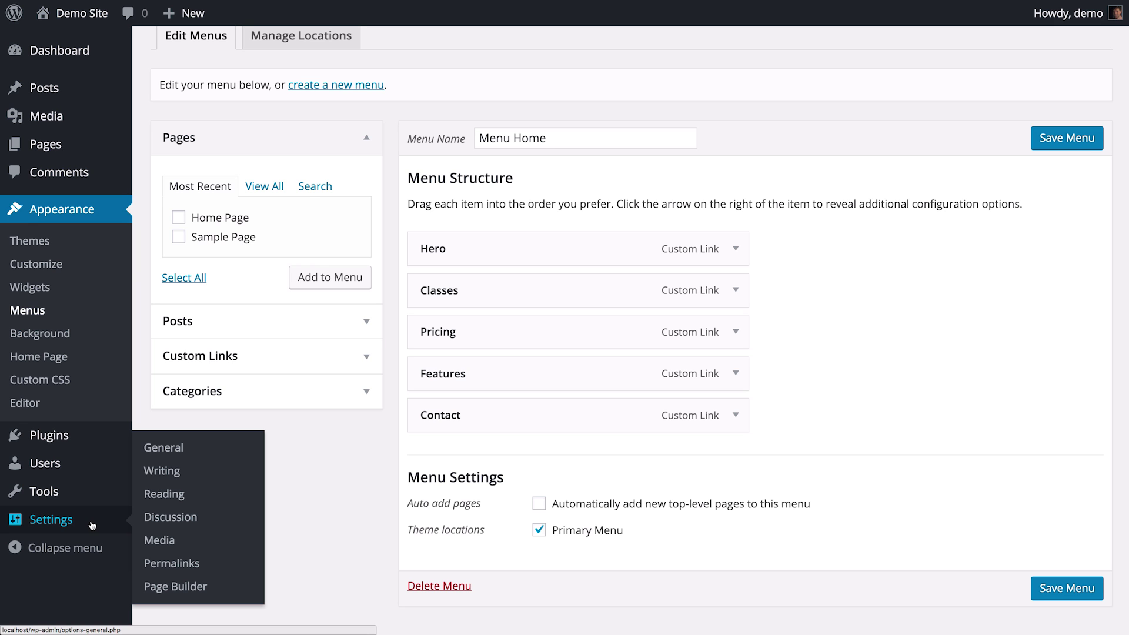
left_click(161, 493)
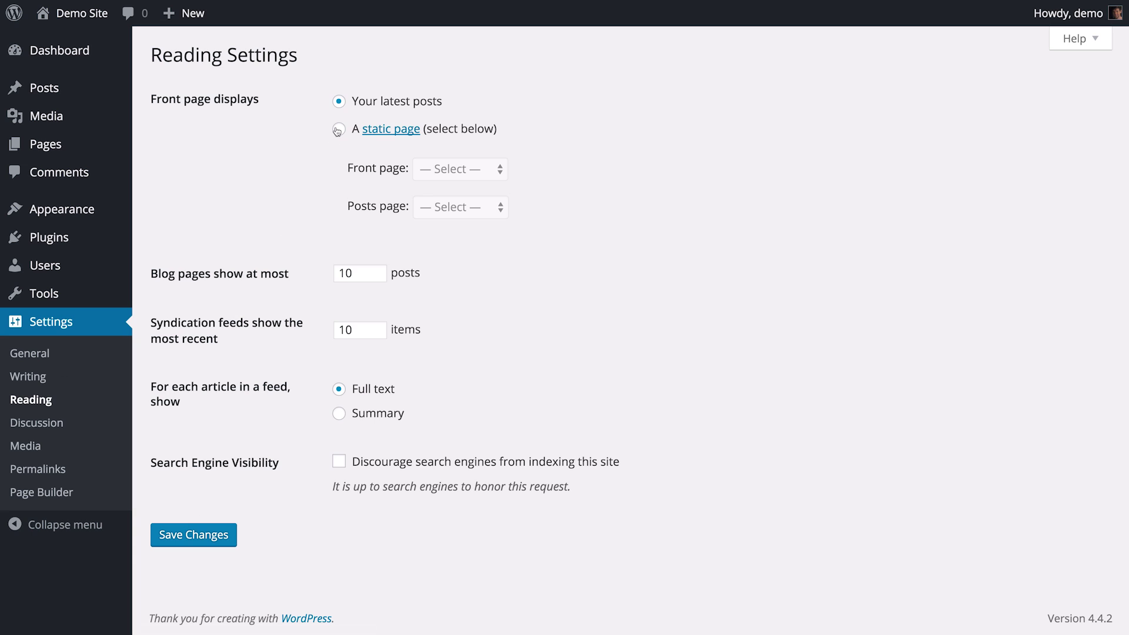
left_click(339, 129)
left_click(476, 170)
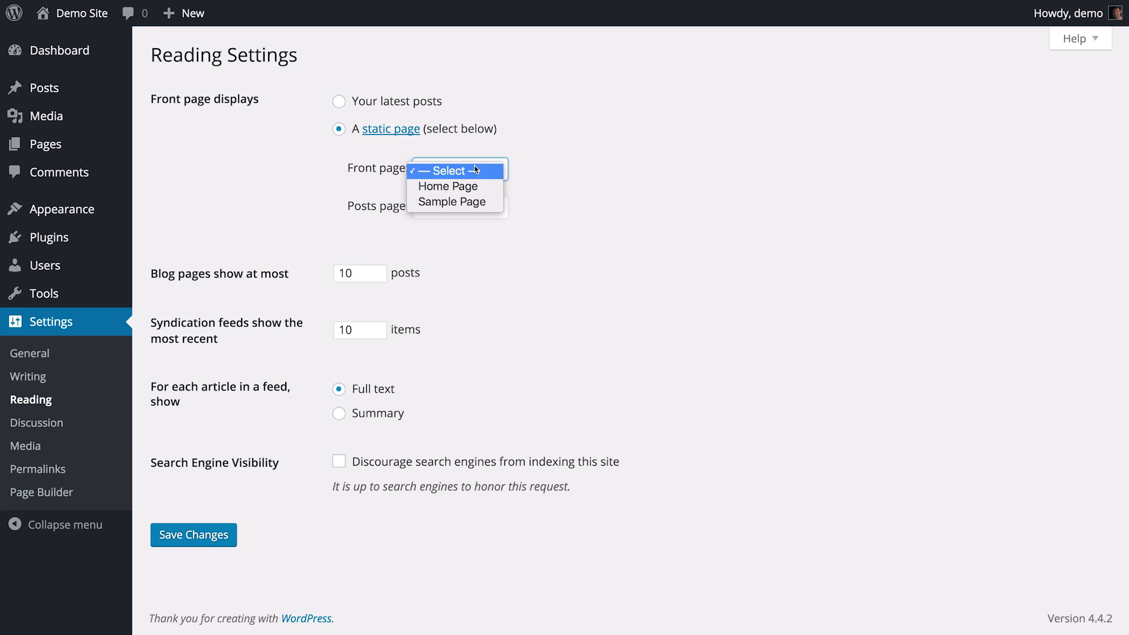
left_click(476, 187)
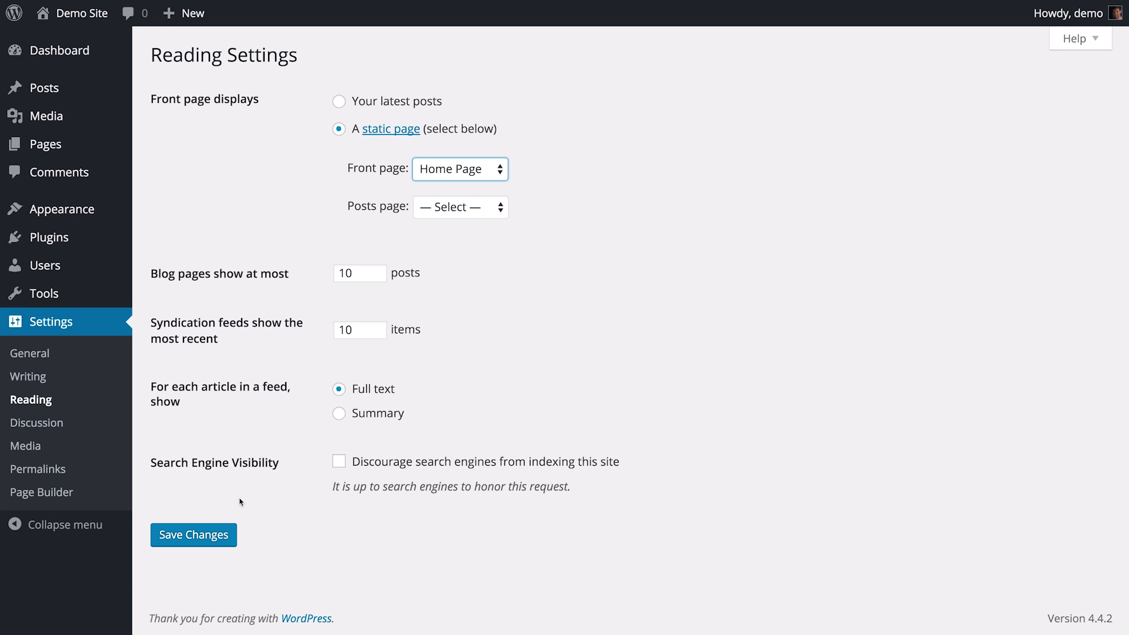
left_click(212, 535)
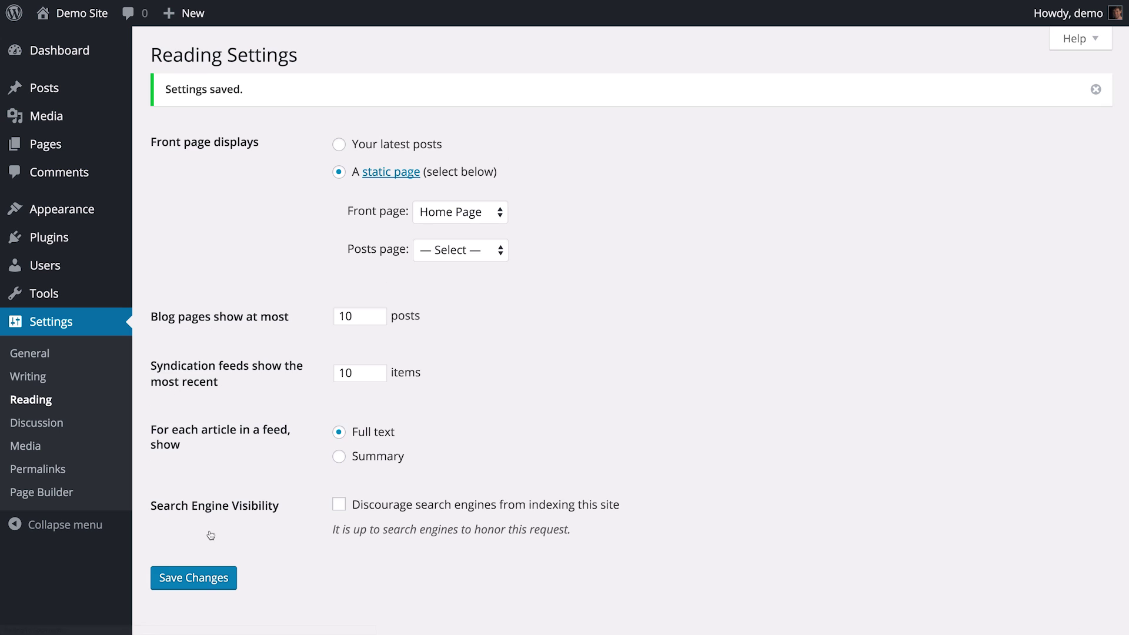
- Visit the live Demo Site and test the Classes and Pricing menu links, which jump to their sections
mouse_move(81, 12)
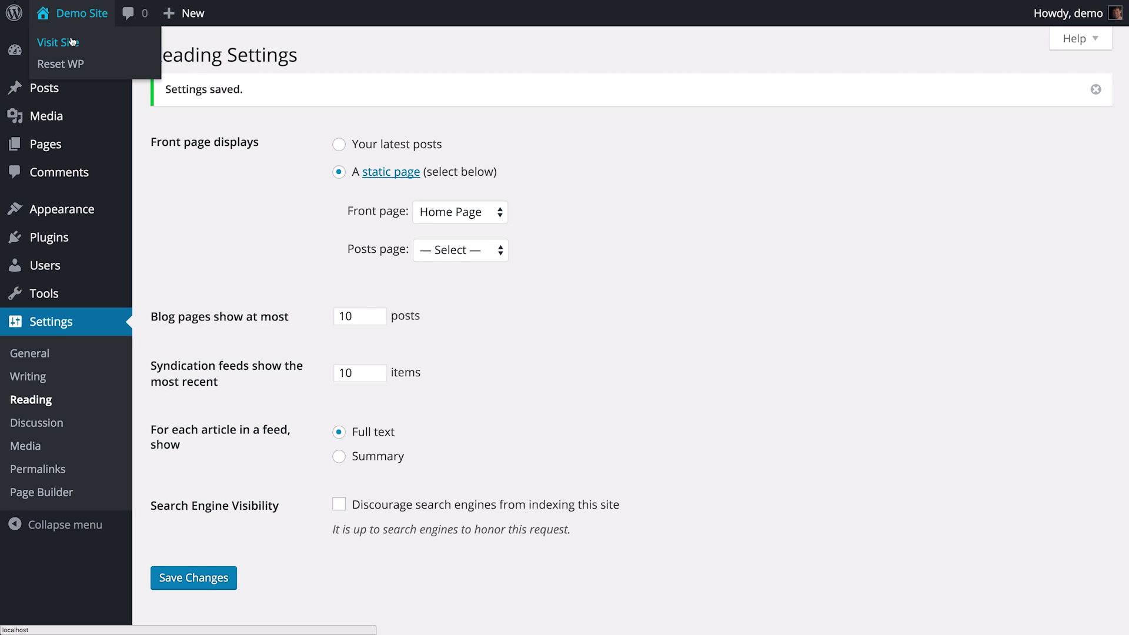
left_click(71, 42)
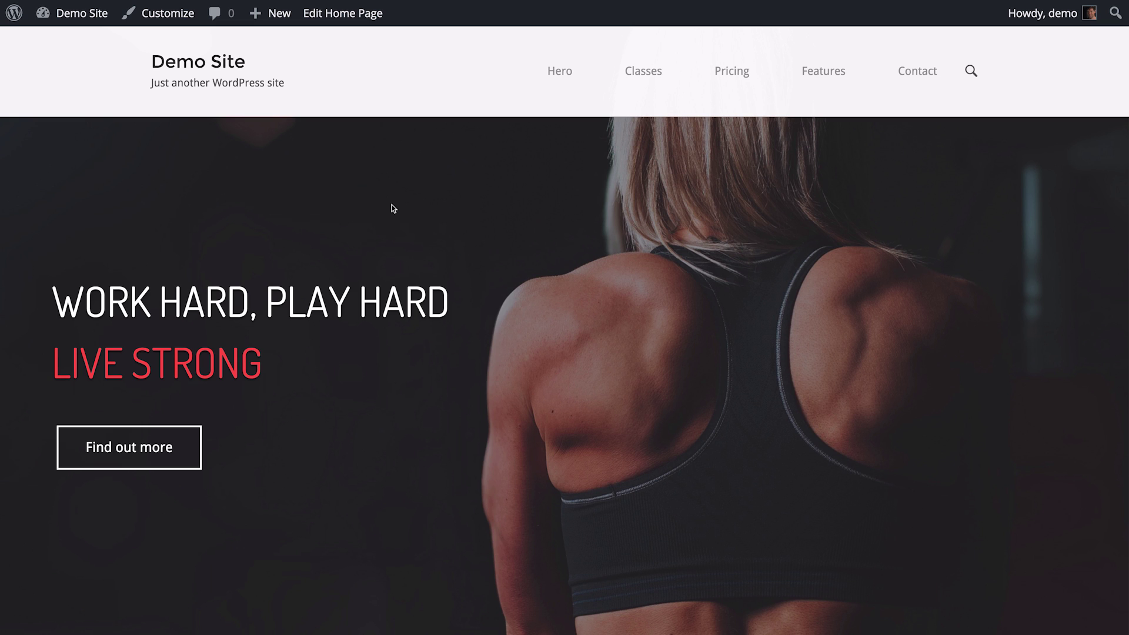
left_click(654, 75)
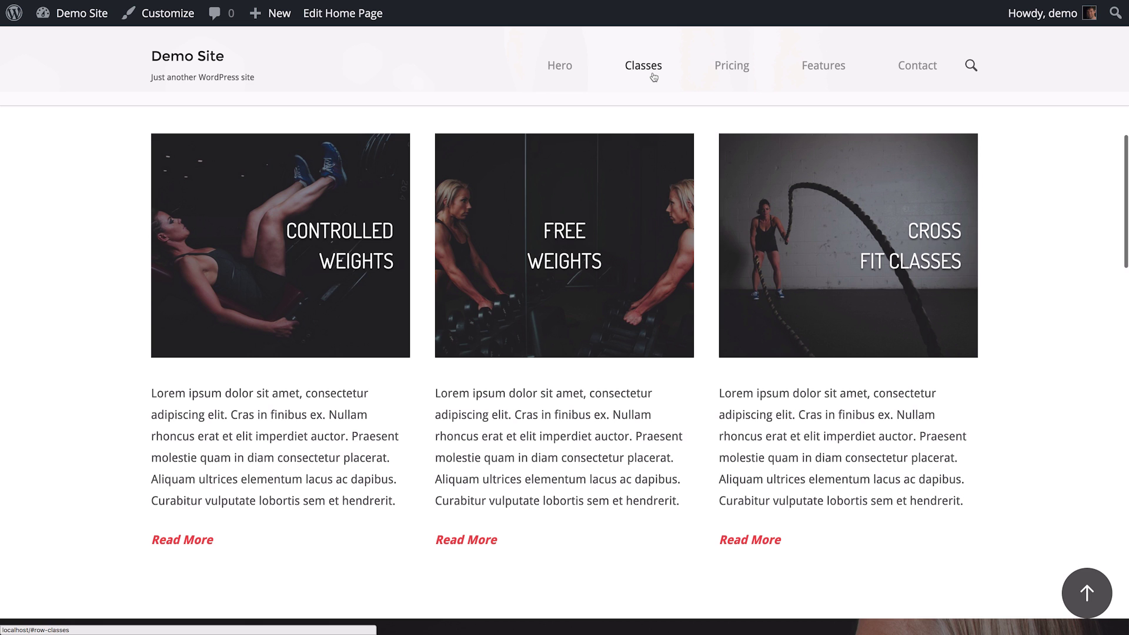
left_click(732, 70)
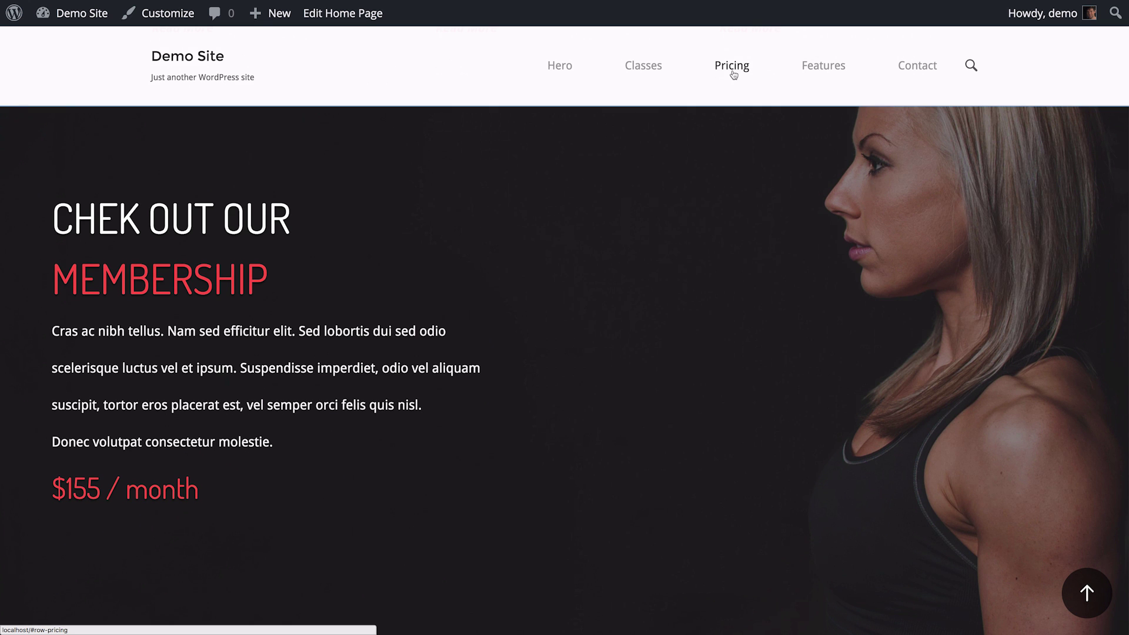